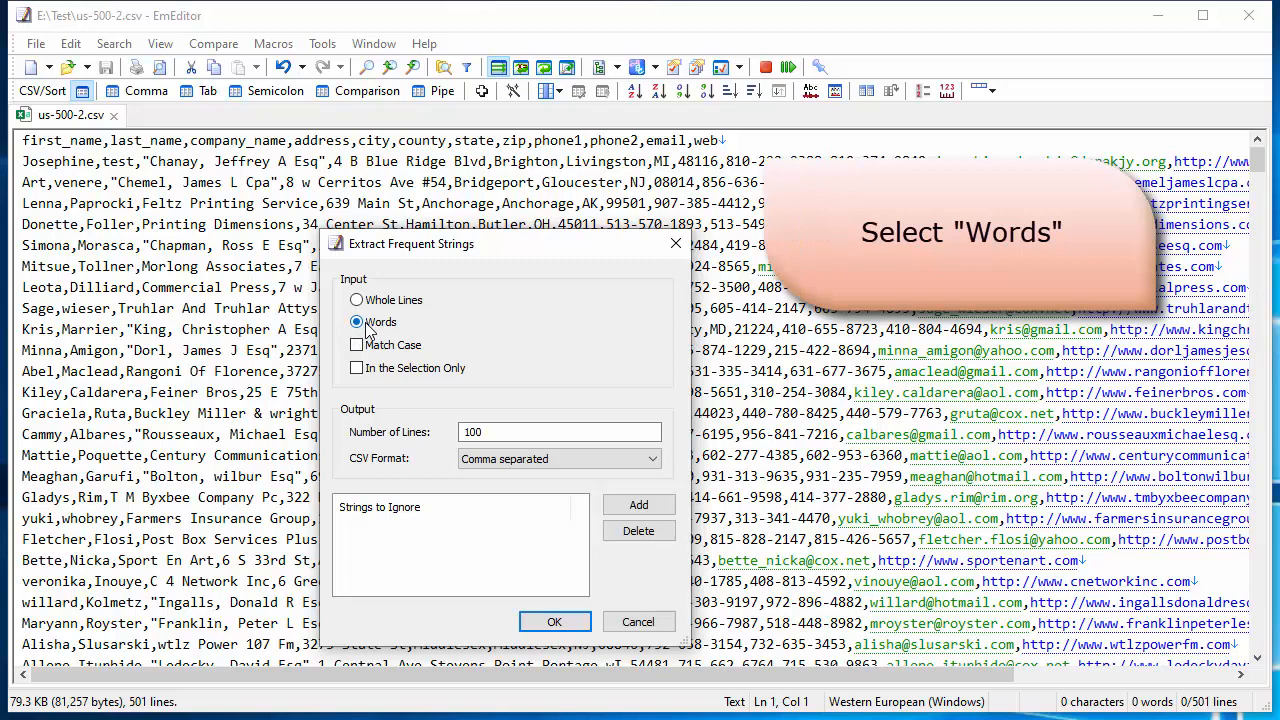
Step: Extract the 100 most frequent words from the CSV file as a comma-separated list, without matching case
left_click(410, 348)
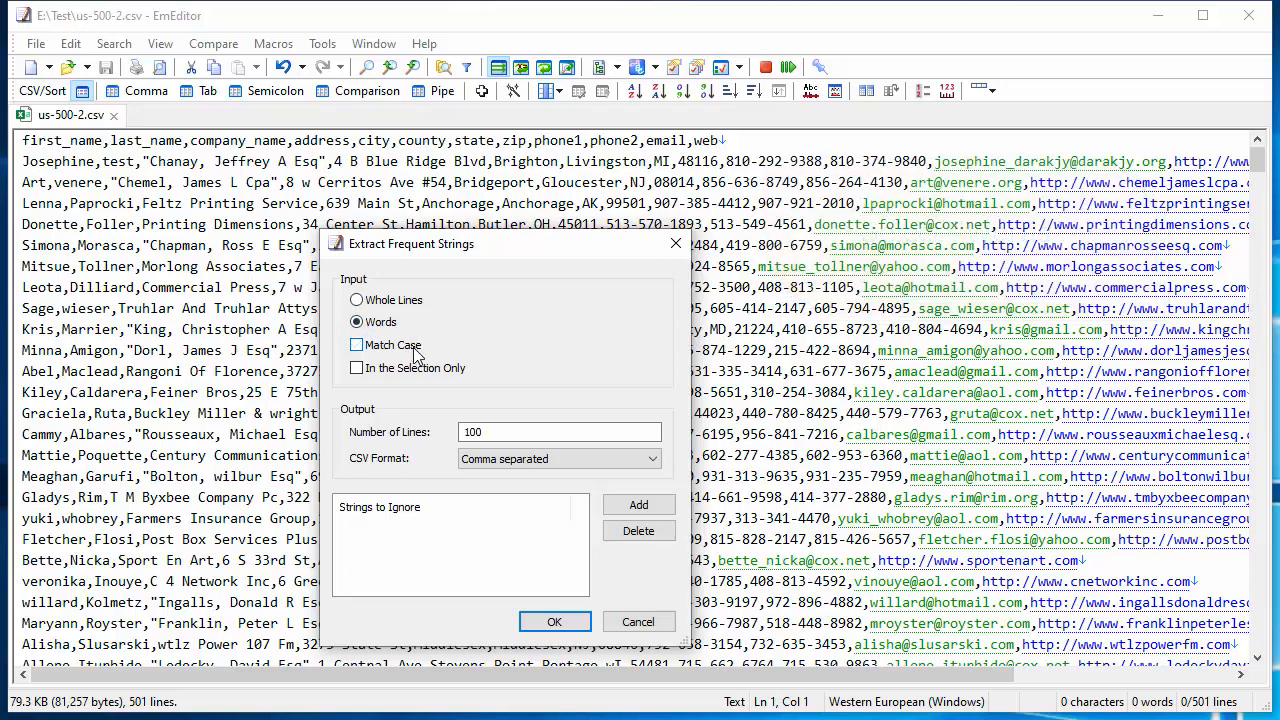
left_click(560, 467)
left_click(565, 482)
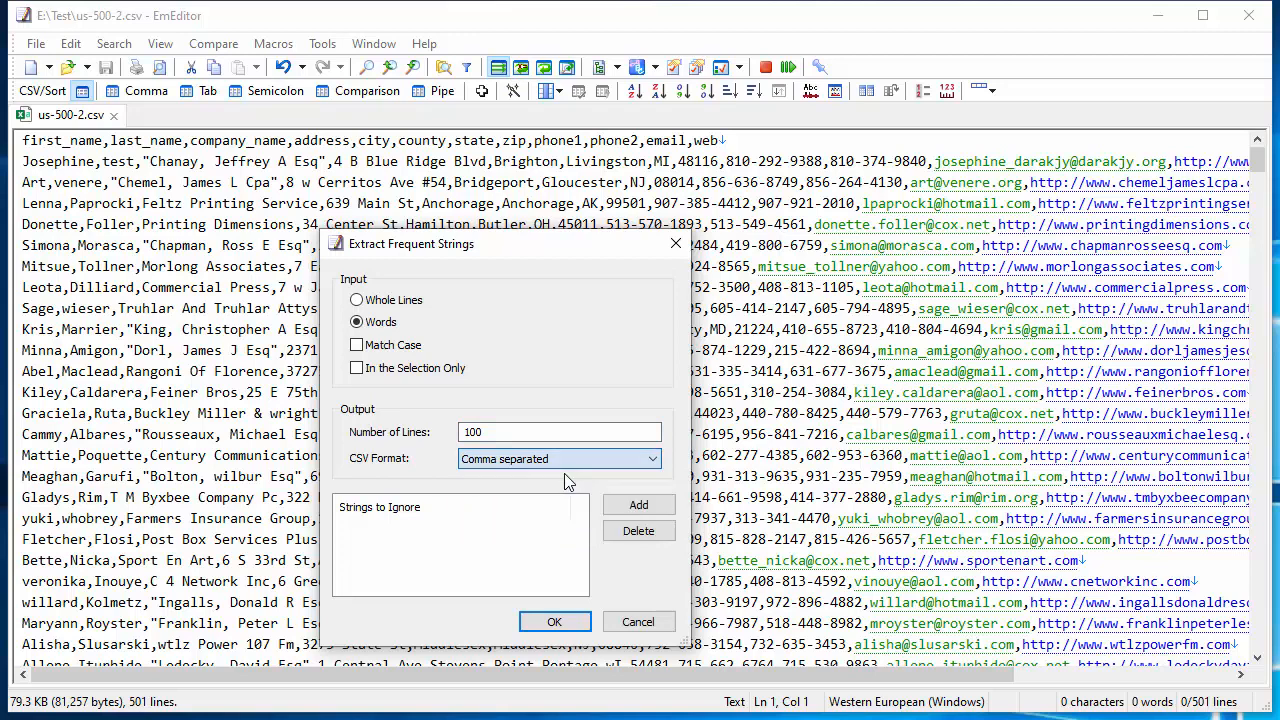
left_click(568, 622)
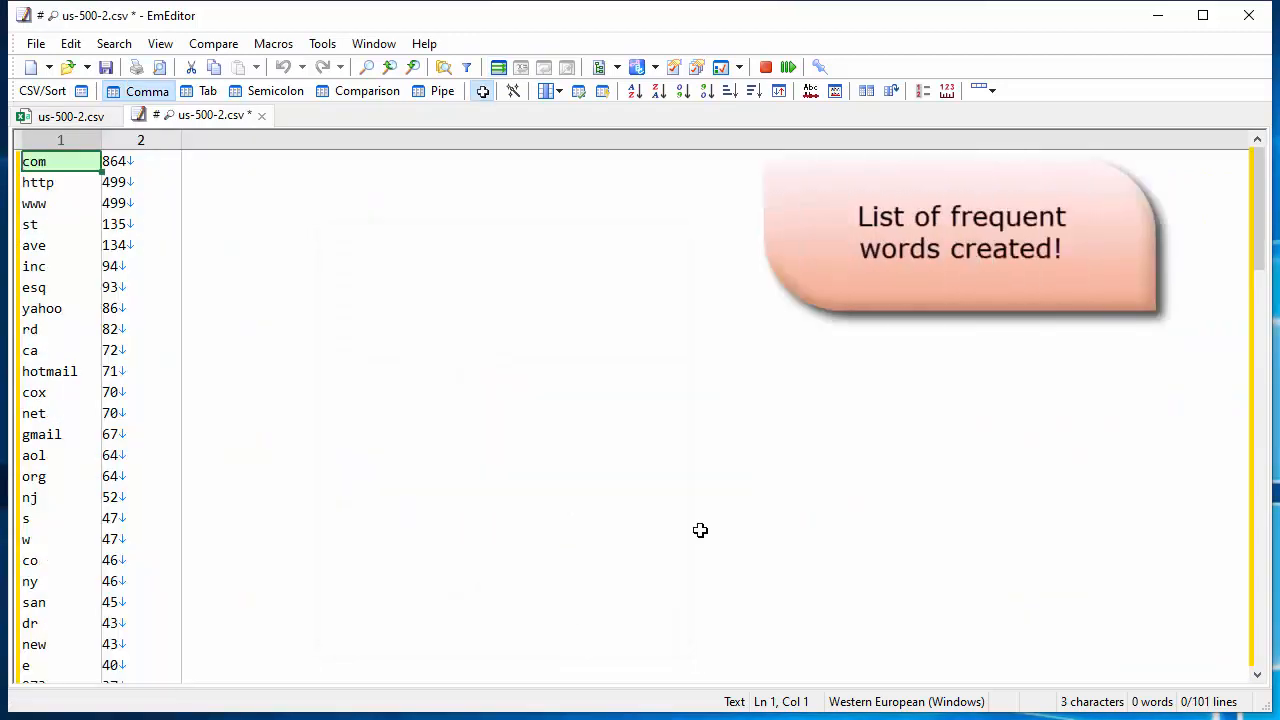
left_click_drag(1258, 200, 1266, 148)
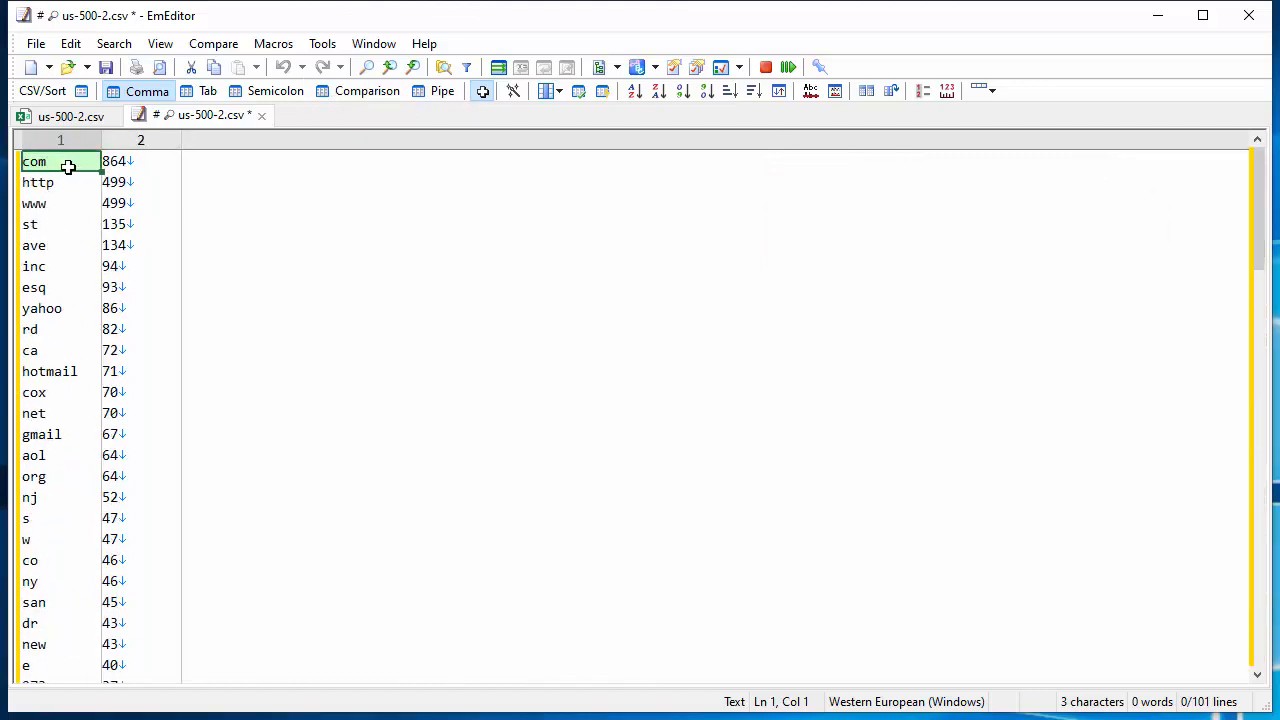
Step: Copy the first seven words of the frequency list, from "com" to "esq"
left_click_drag(68, 167, 57, 288)
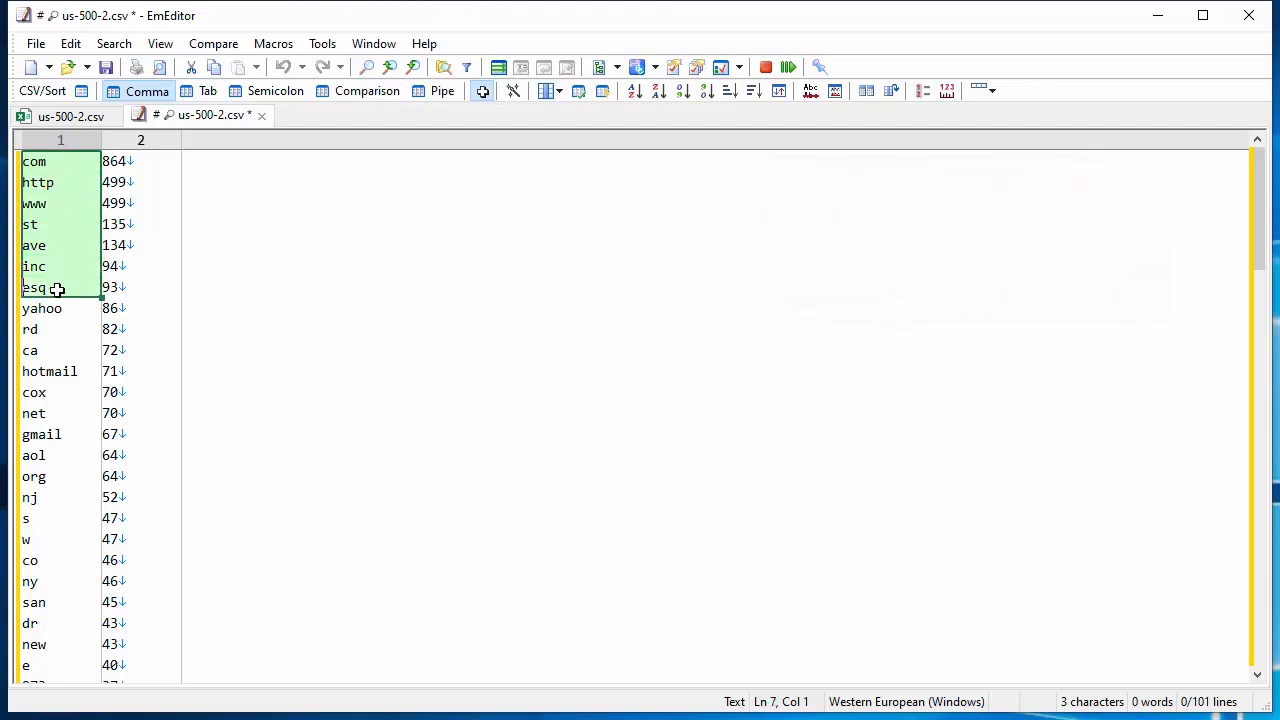
right_click(60, 238)
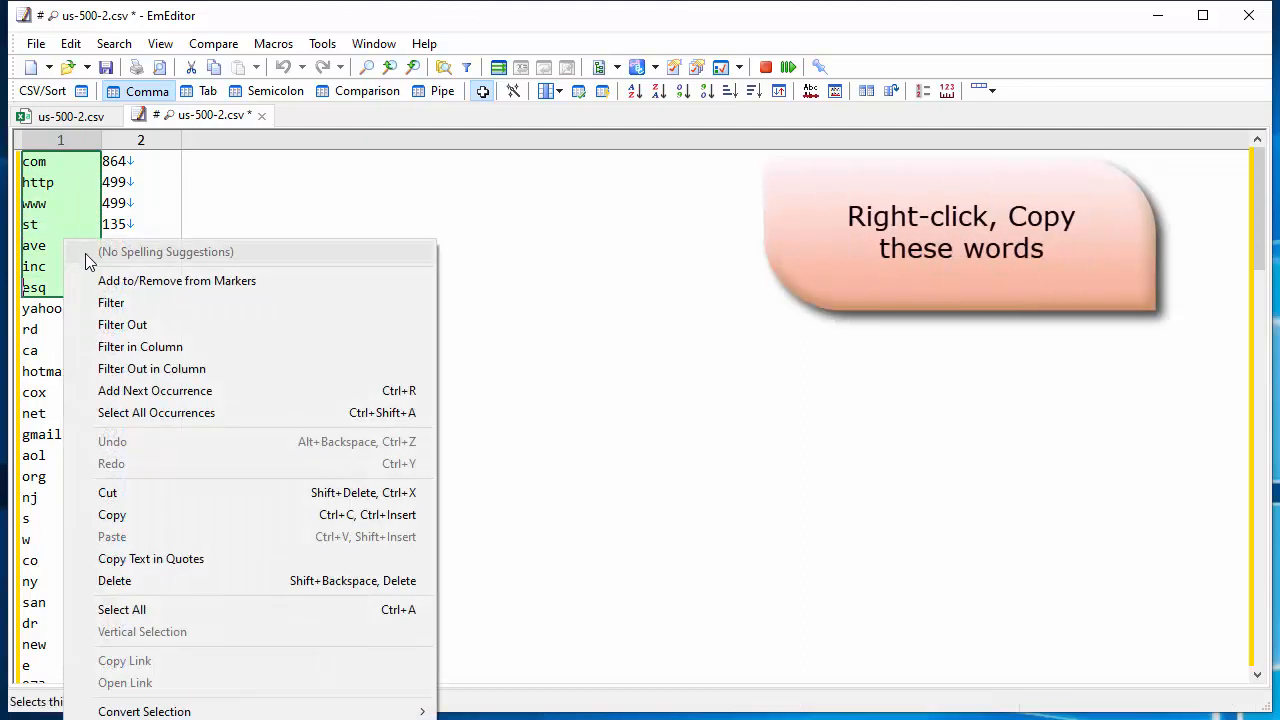
left_click(140, 515)
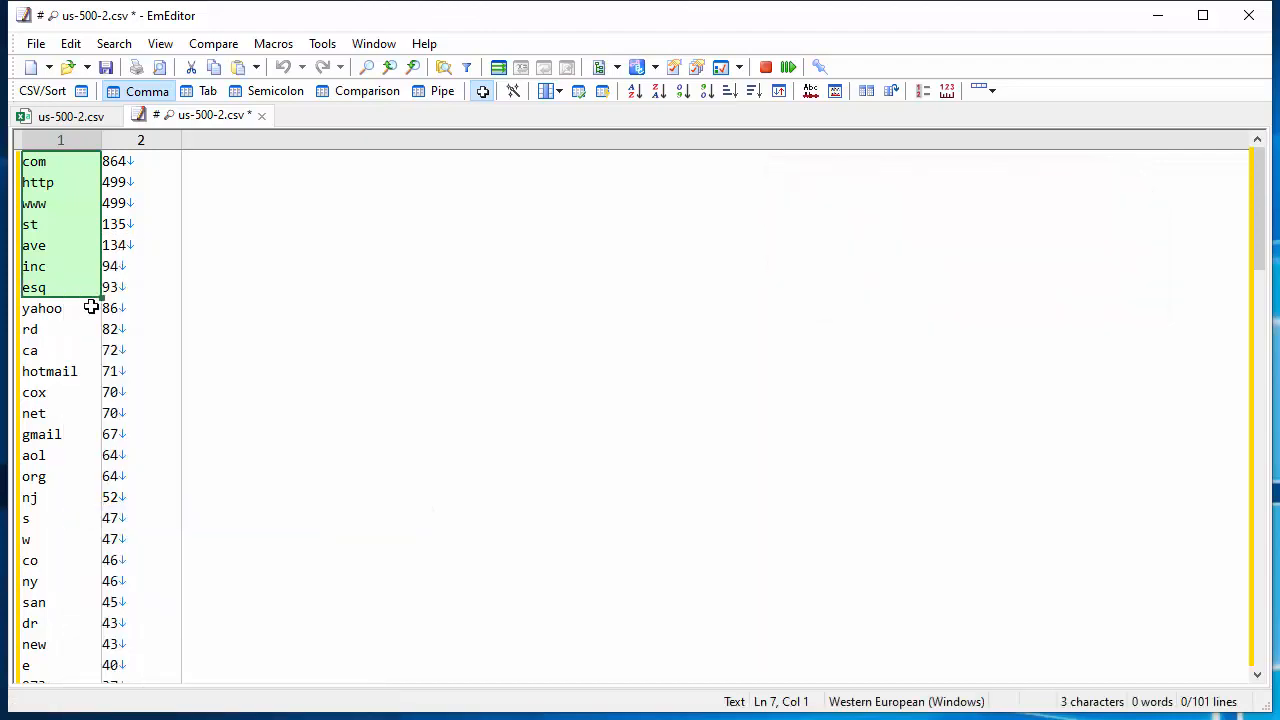
Step: Extract the frequent words of the original us-500-2.csv again, with the copied words pasted as strings to ignore
left_click(53, 118)
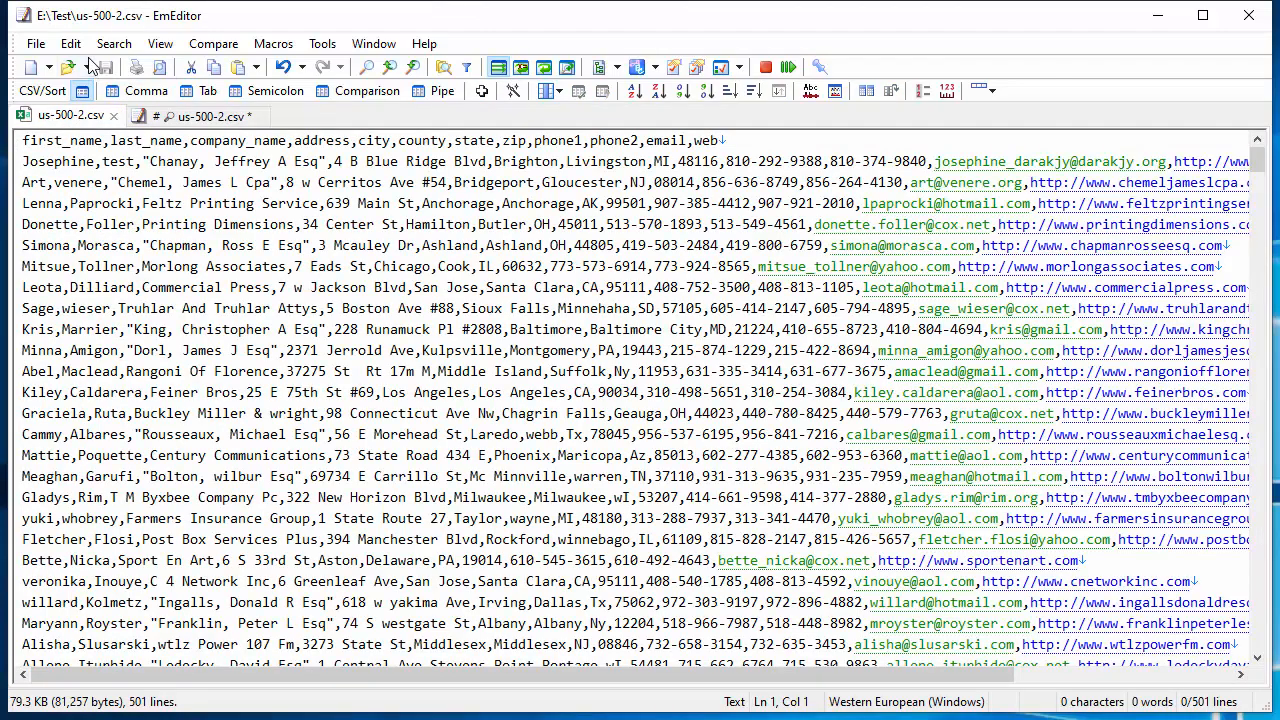
left_click(113, 43)
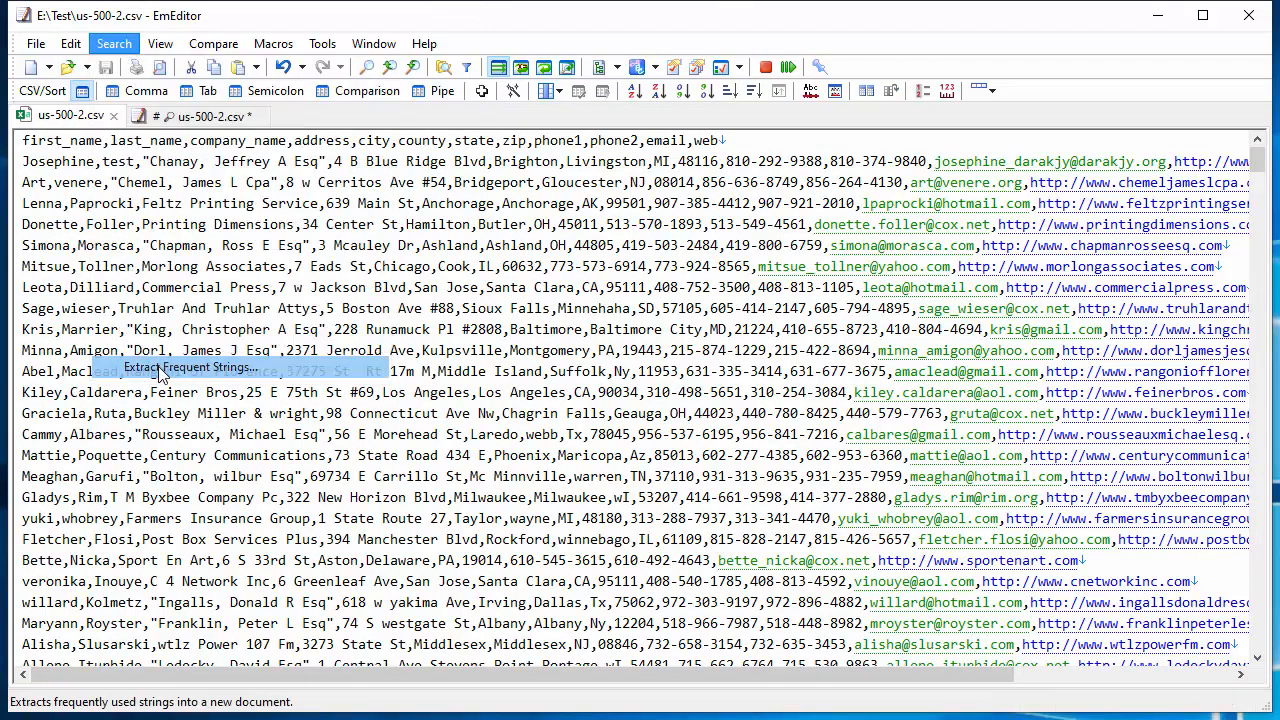
left_click(160, 368)
right_click(430, 552)
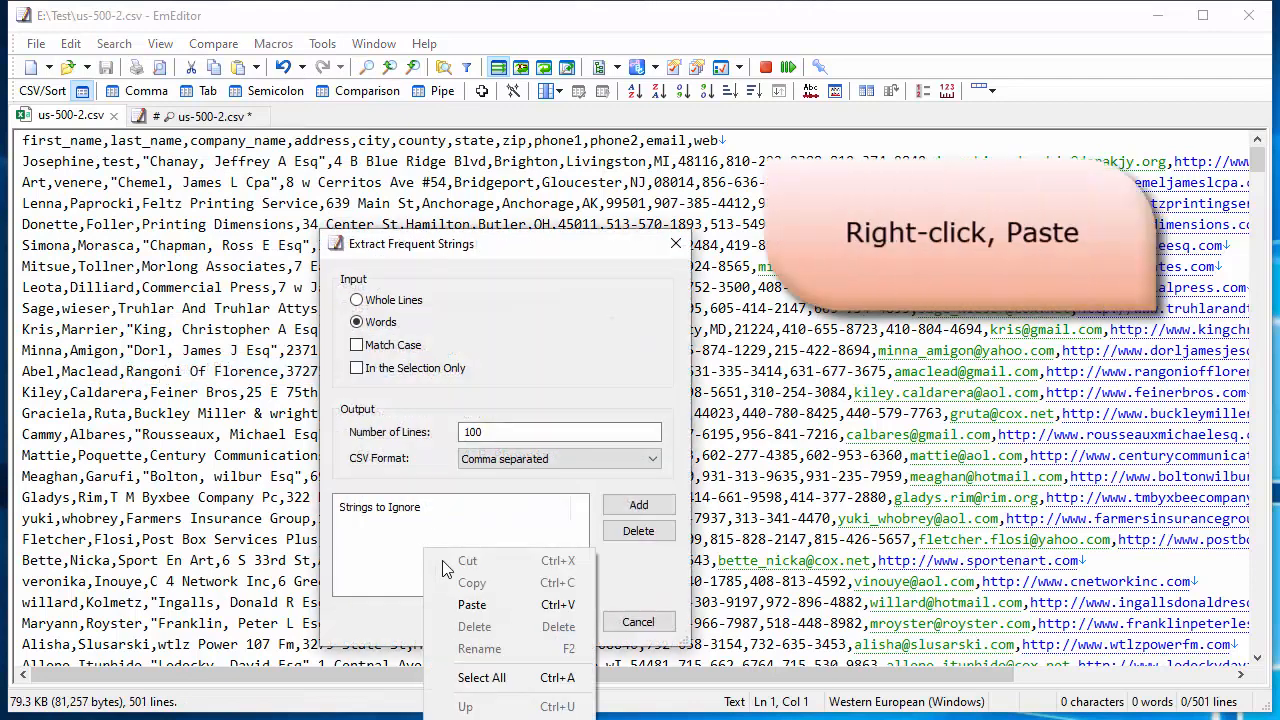
left_click(466, 605)
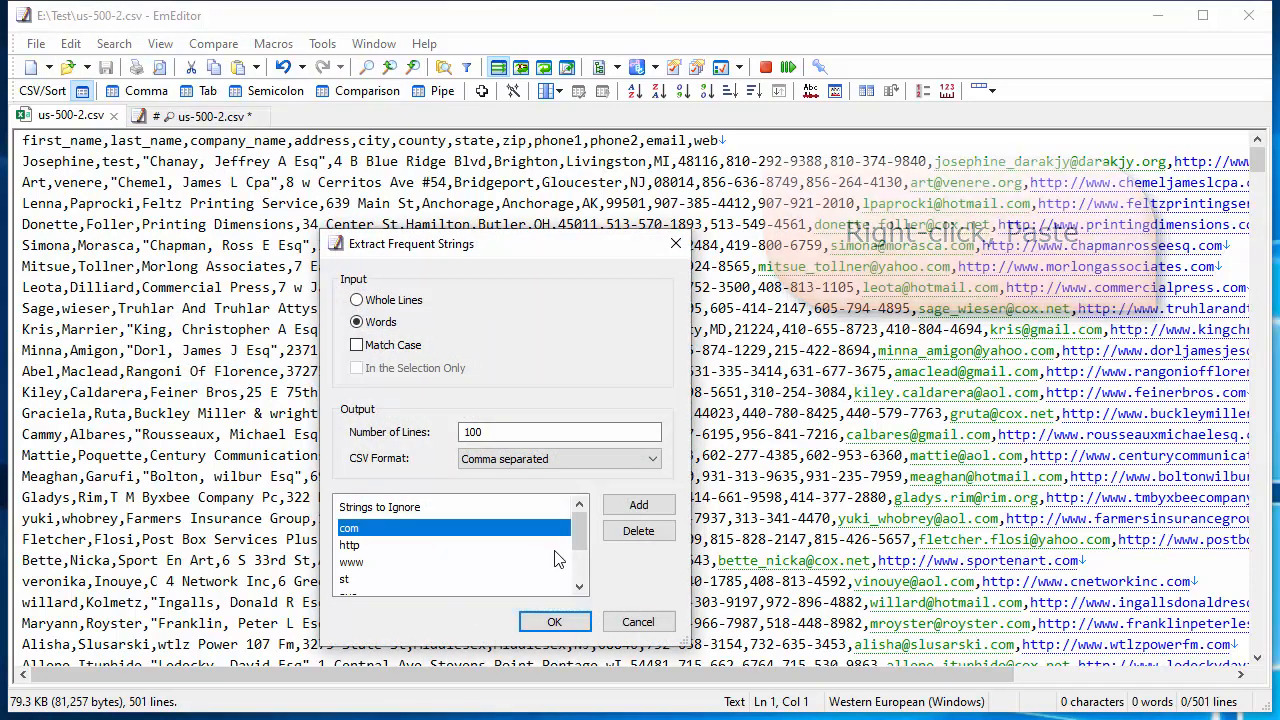
left_click_drag(578, 538, 597, 474)
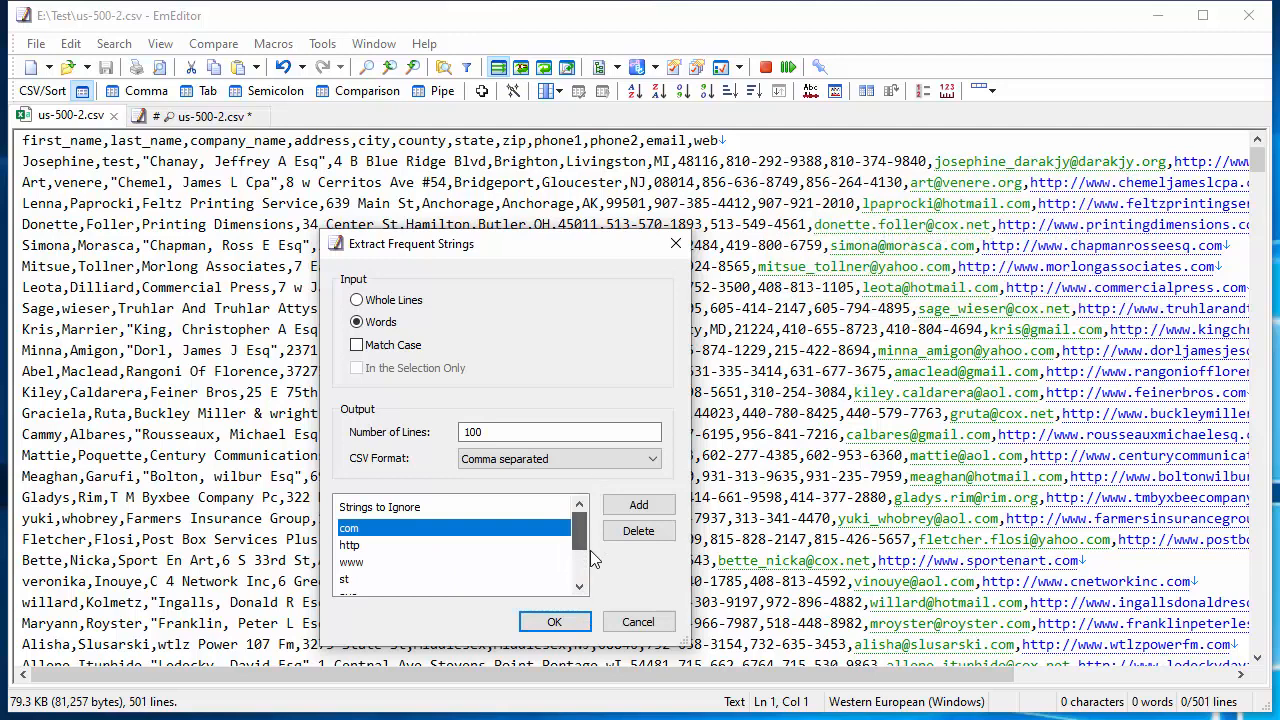
left_click(554, 622)
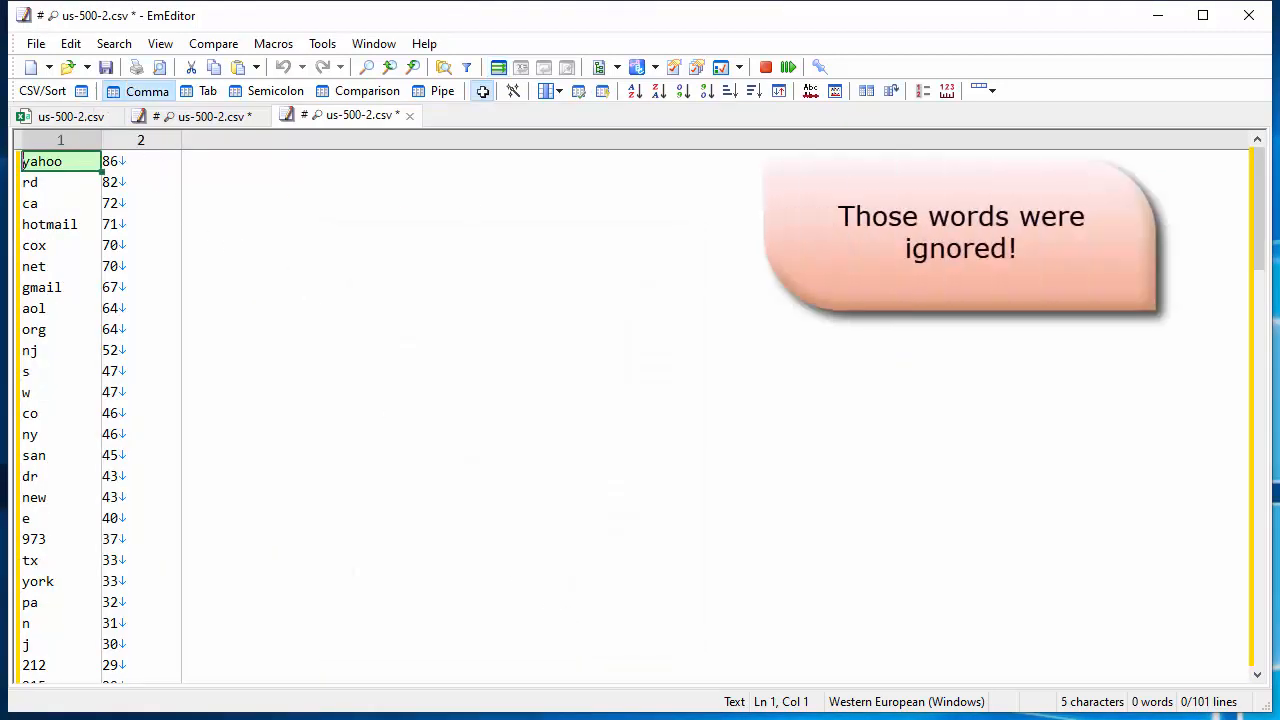
mouse_move(1250, 238)
left_mouse_down()
mouse_move(1262, 628)
mouse_move(1262, 230)
left_mouse_up()
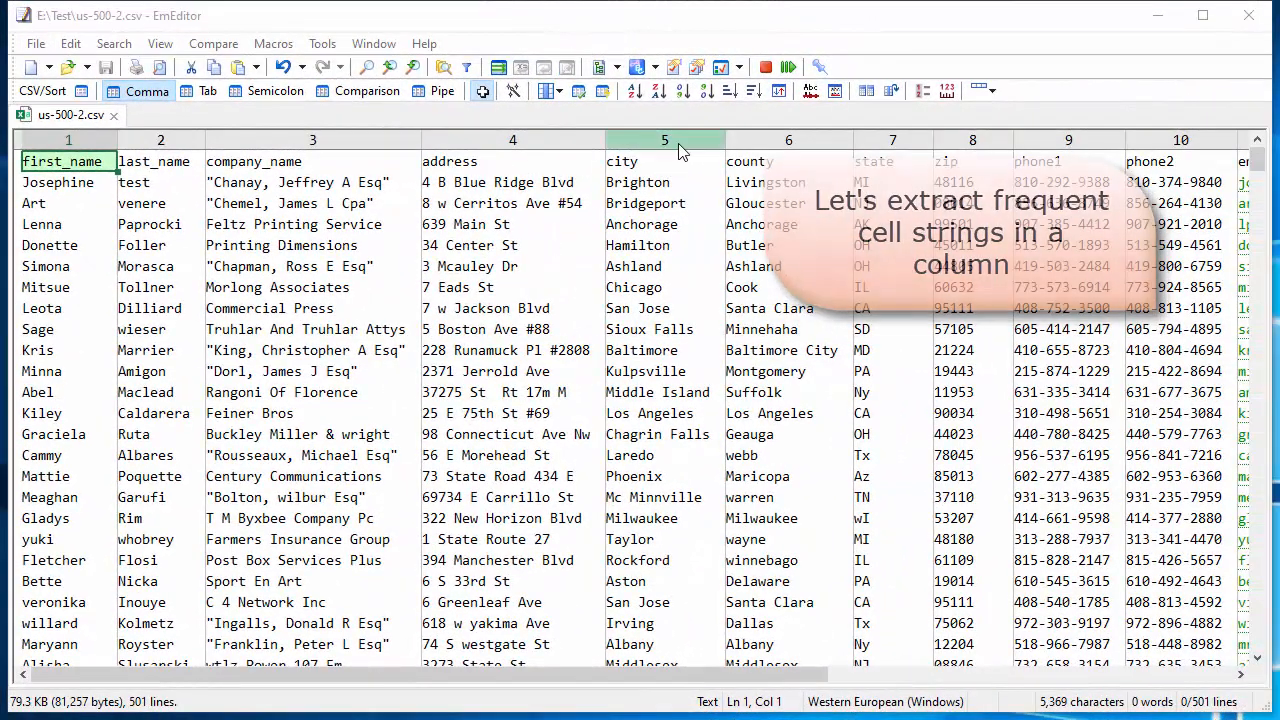
Step: Extract the 100 most frequent cell strings from the city column only, as a comma-separated list
left_click(678, 143)
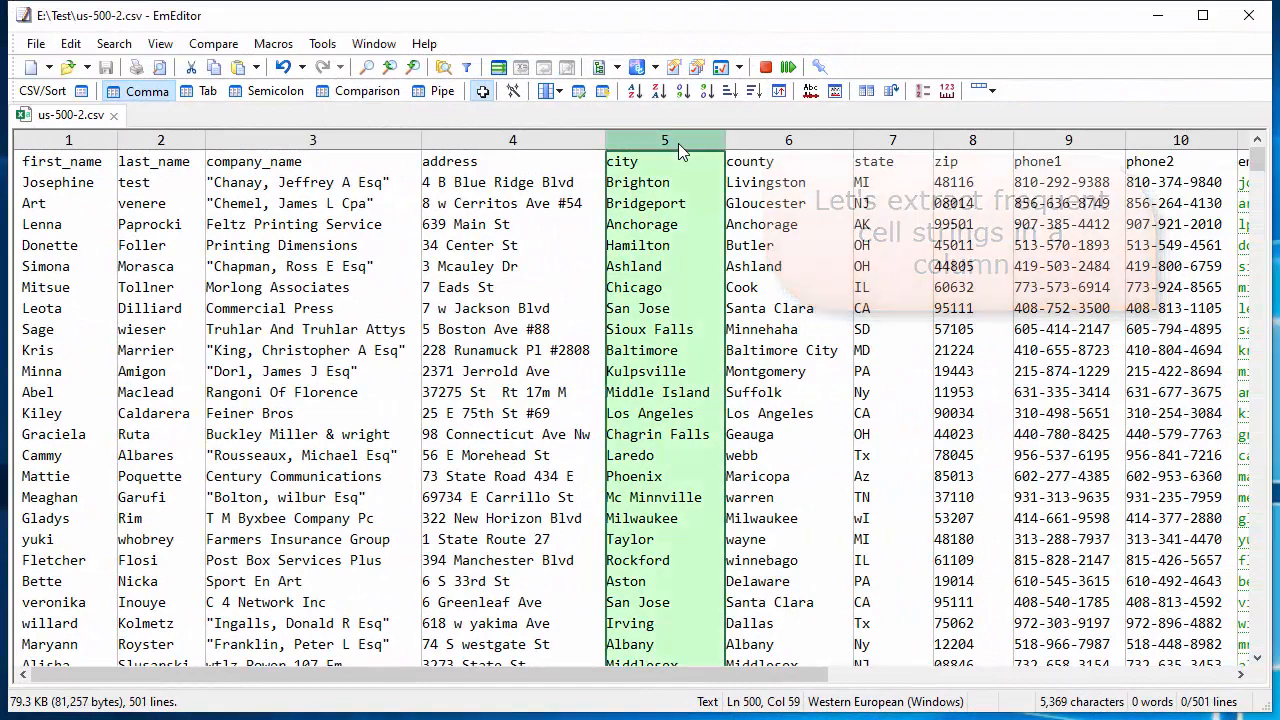
left_click(117, 46)
left_click(133, 367)
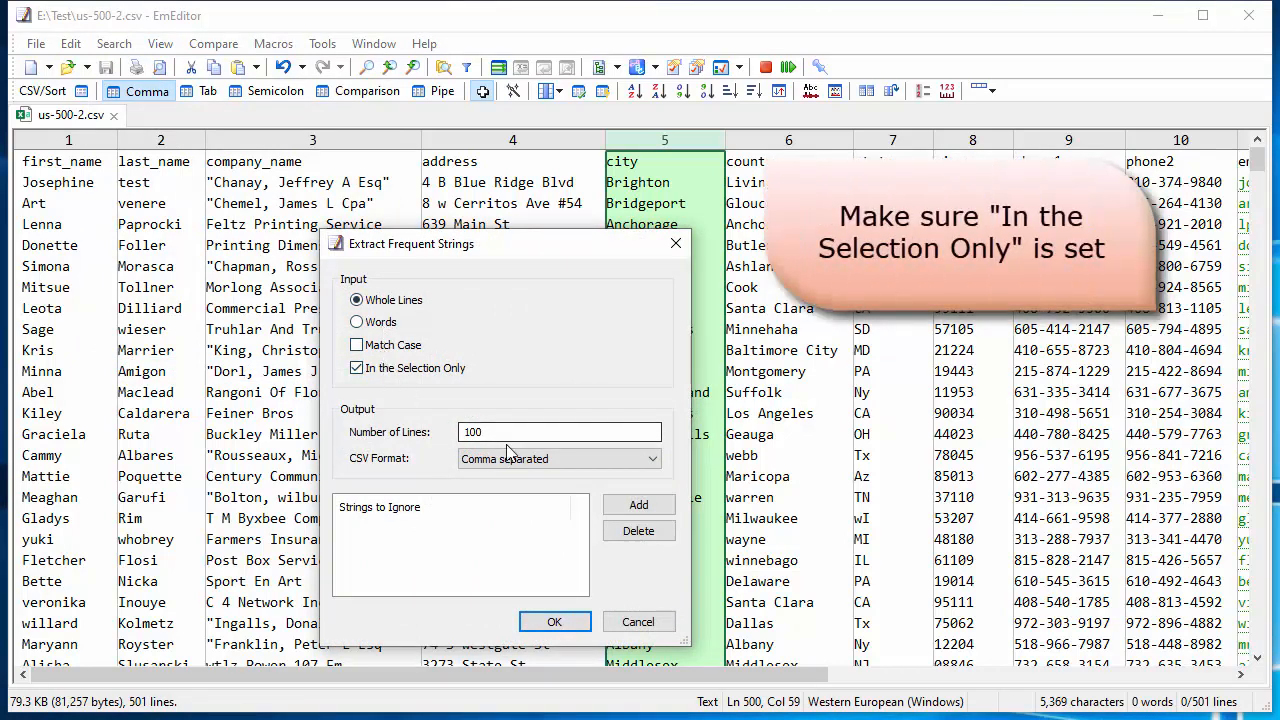
left_click(553, 622)
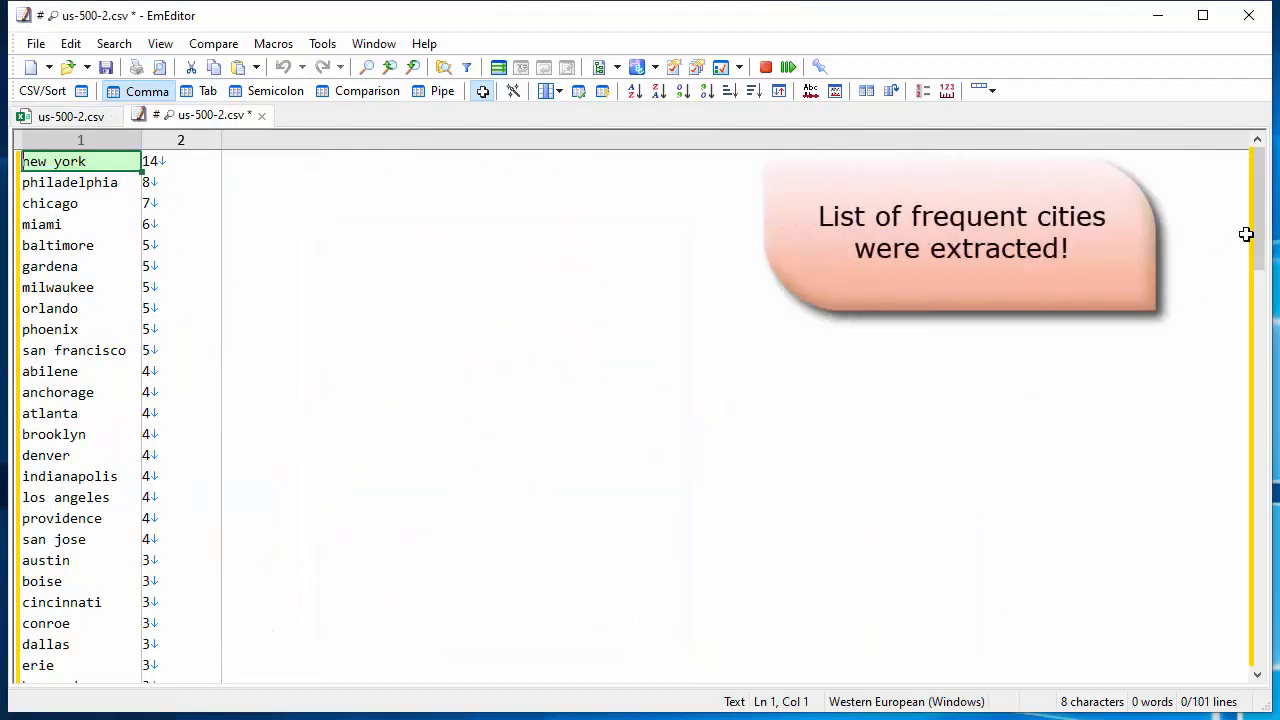
left_click_drag(1258, 234, 1258, 150)
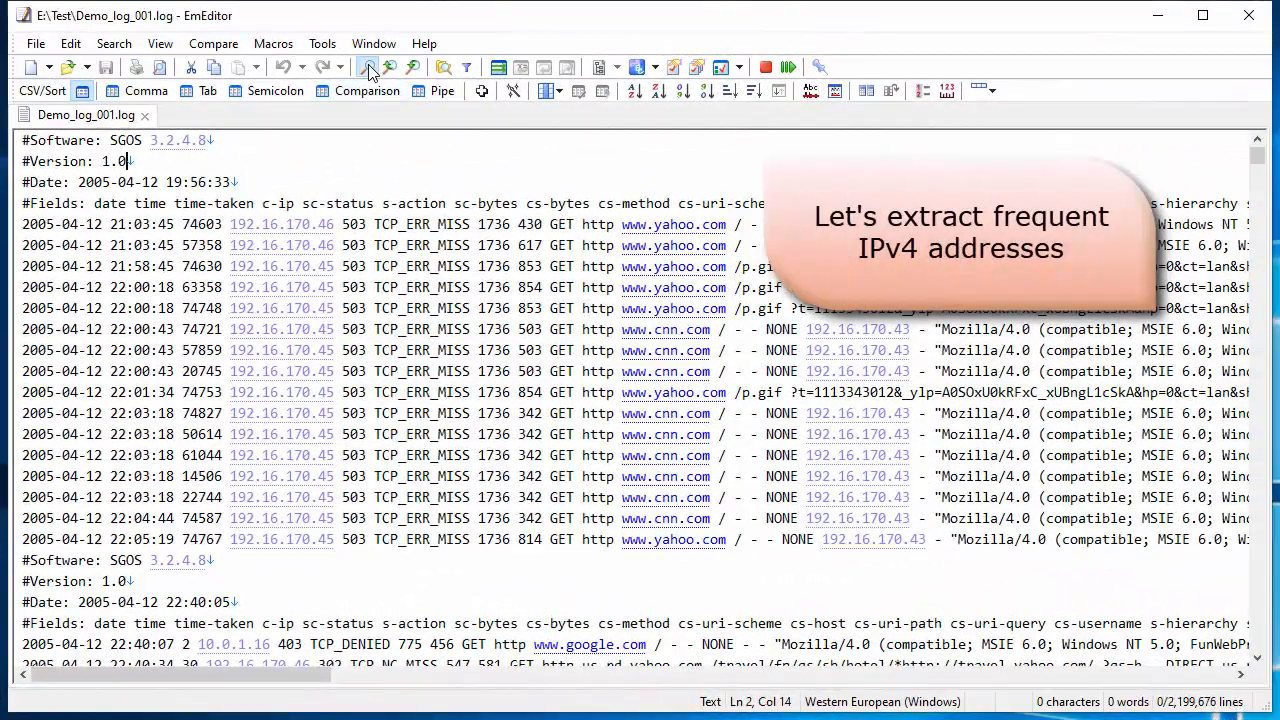
Step: Find IPv4 addresses in the log with a number range search from 0.0.0.0 to 255.255.255.255
left_click(367, 67)
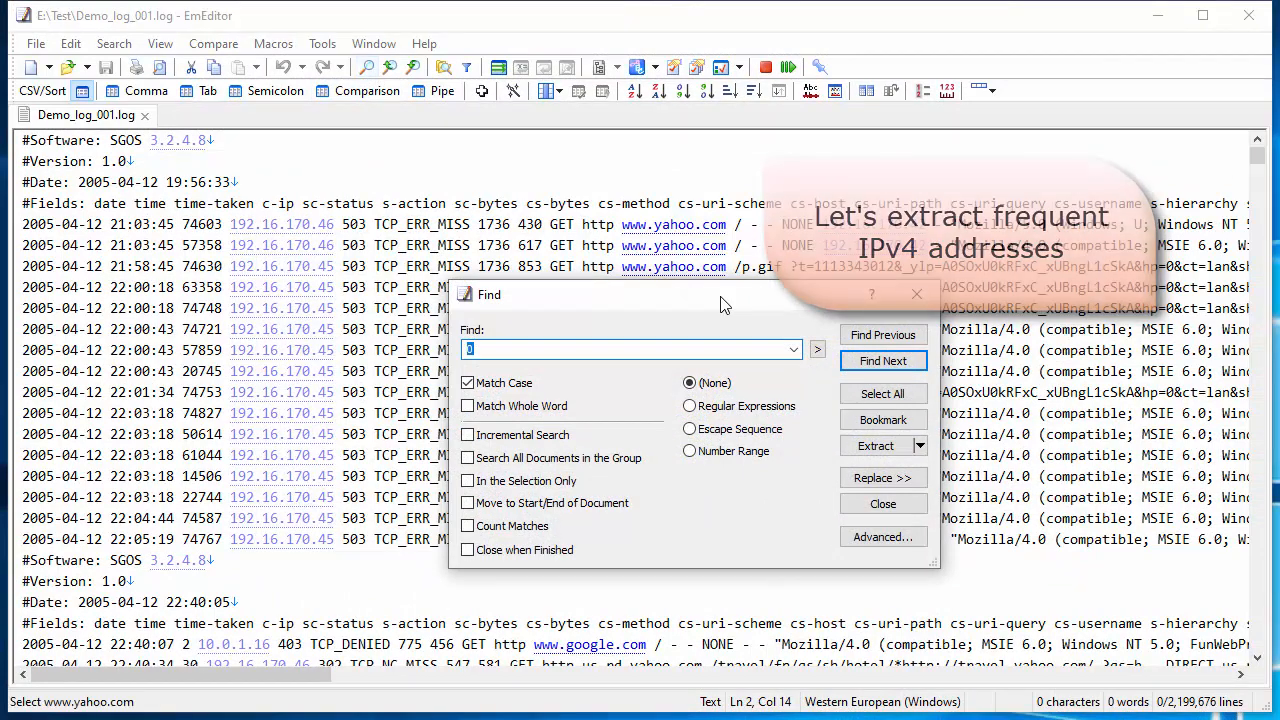
left_click(704, 452)
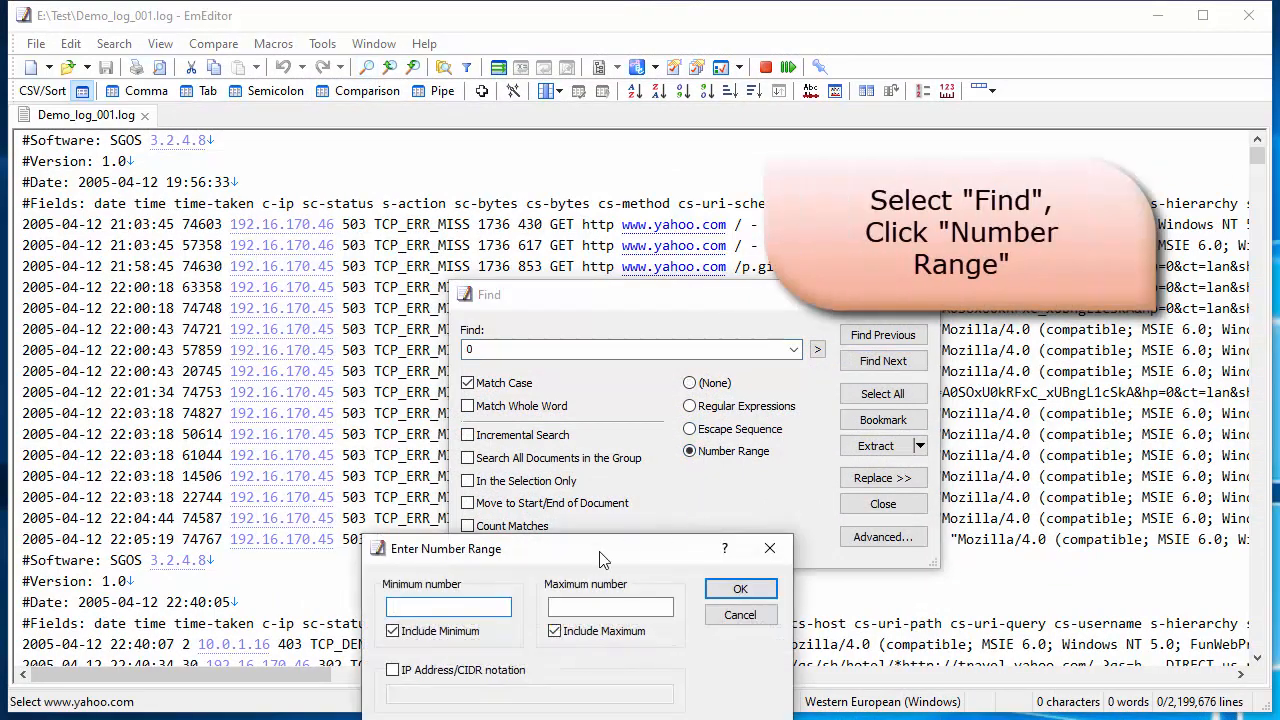
type("0.")
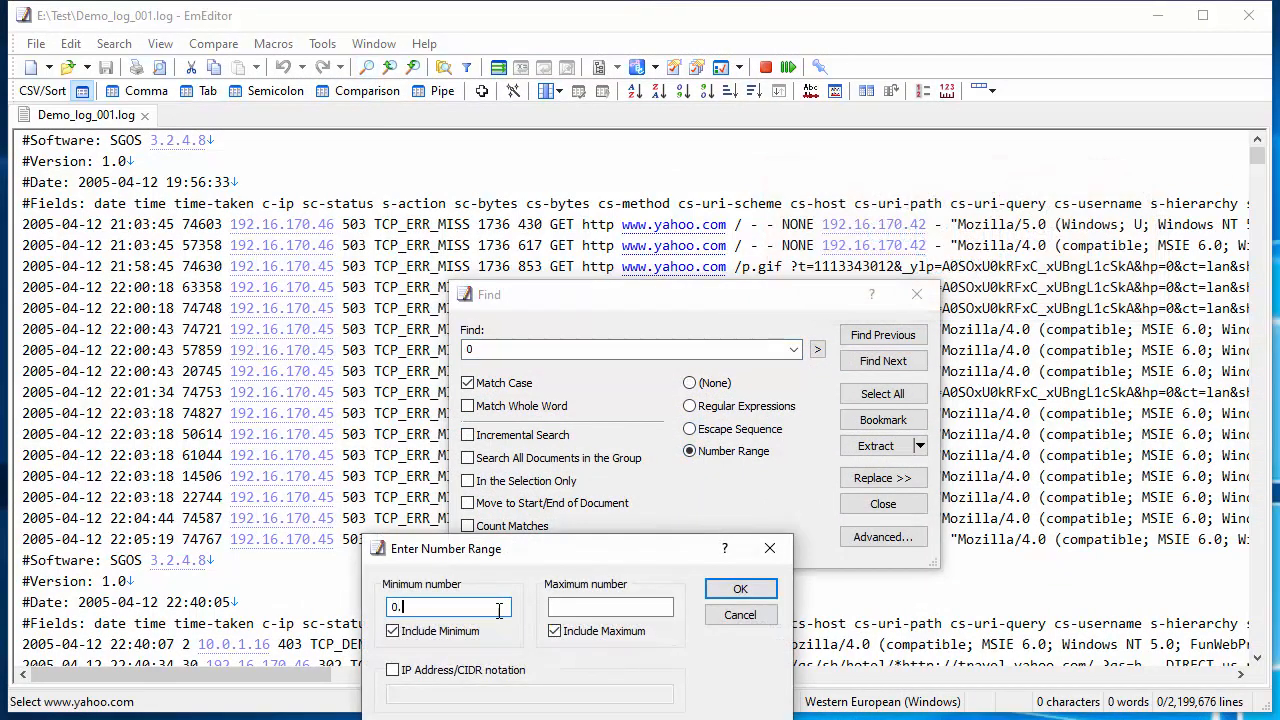
type("0.0.0")
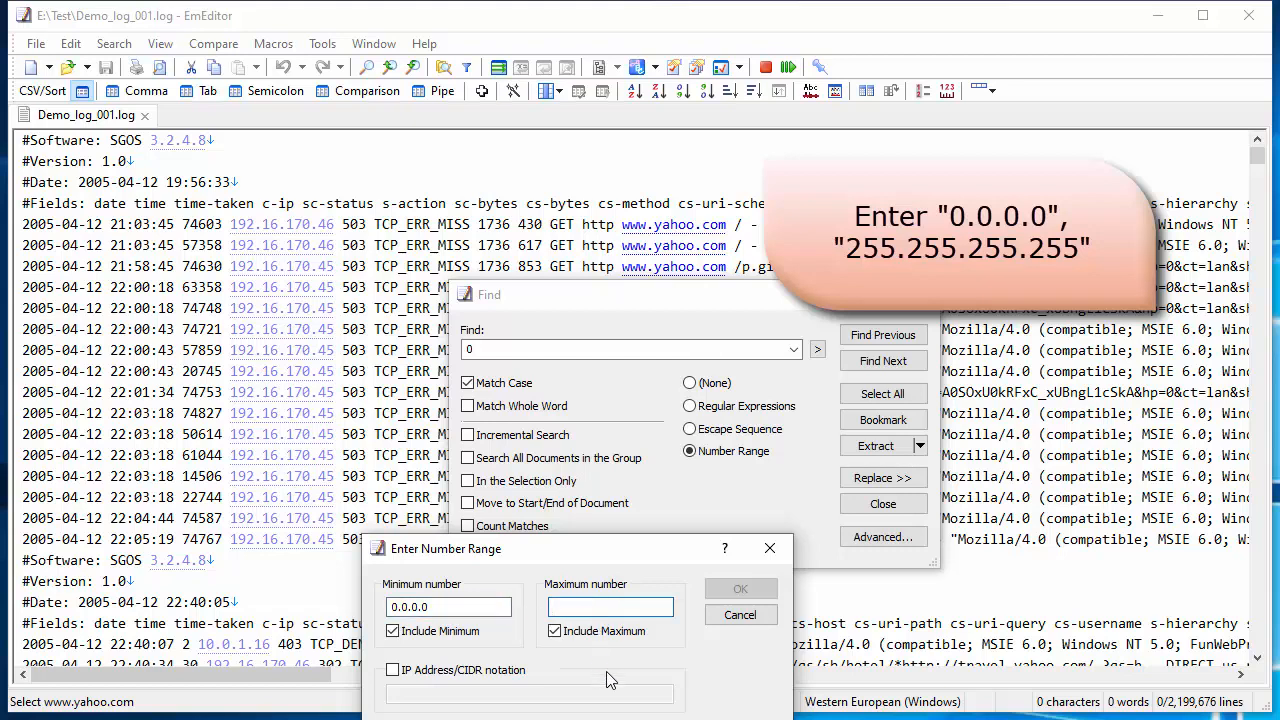
type("255.255.255.255")
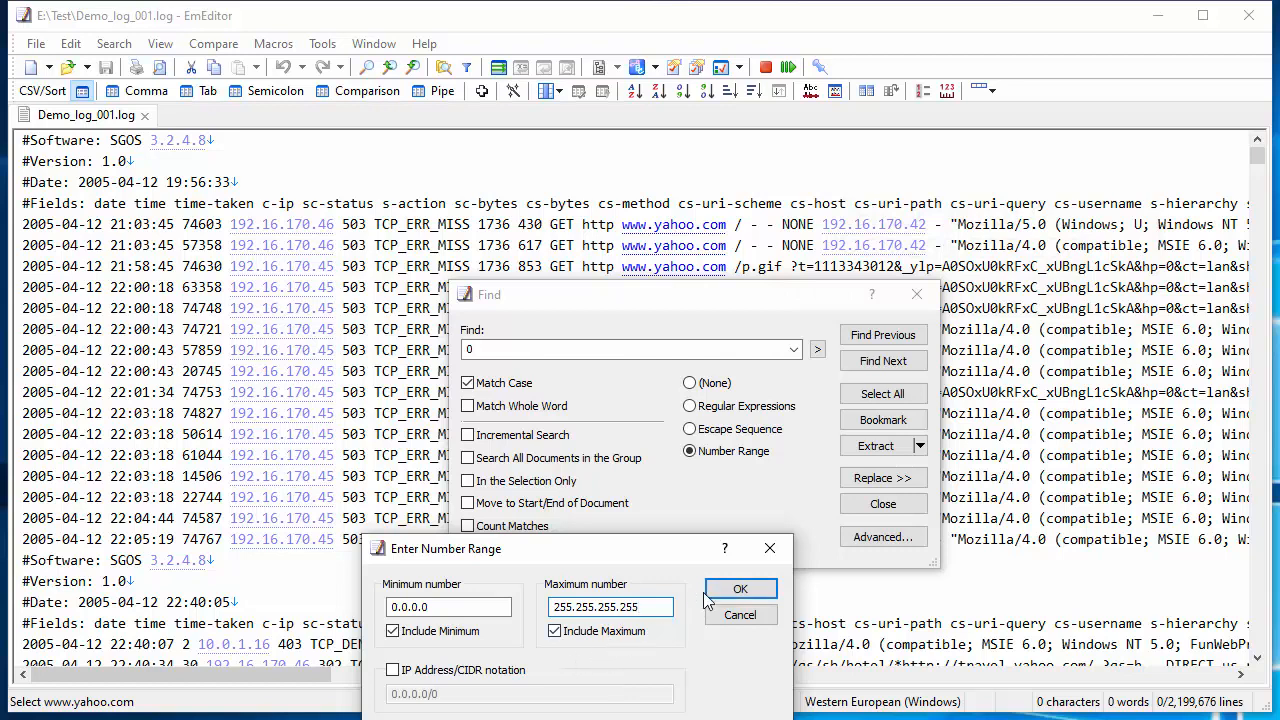
left_click(740, 590)
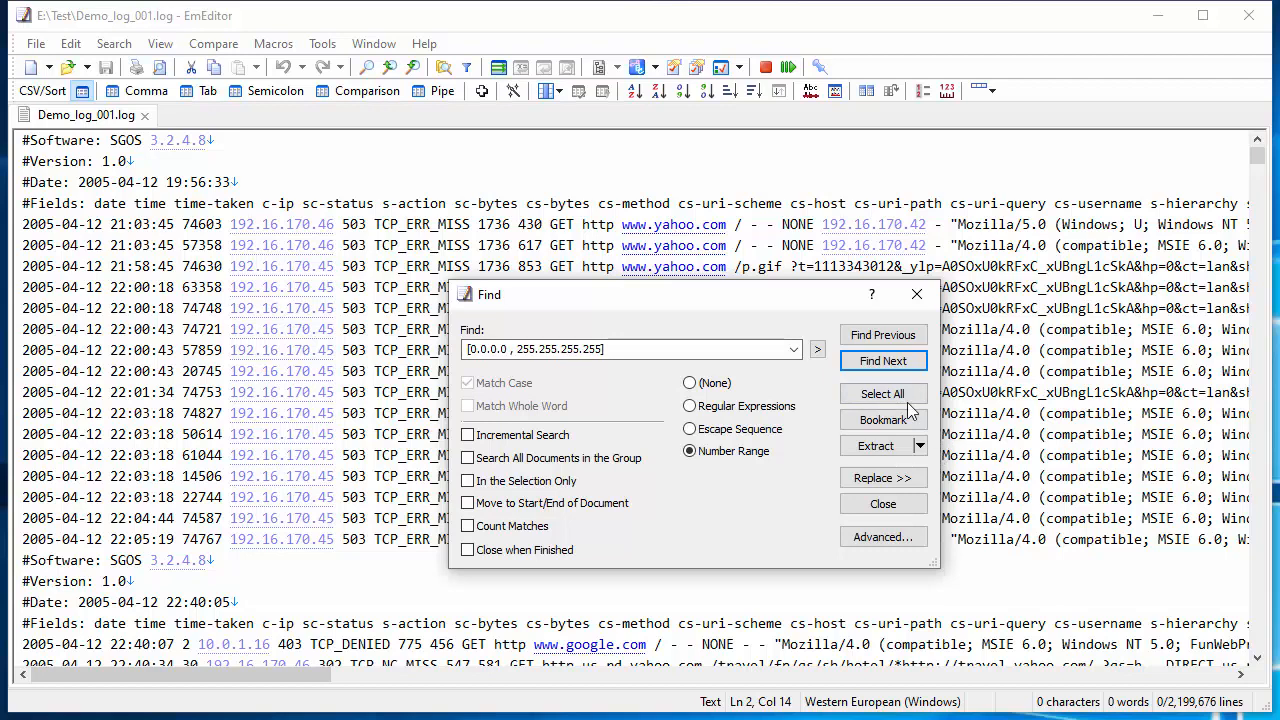
left_click(905, 362)
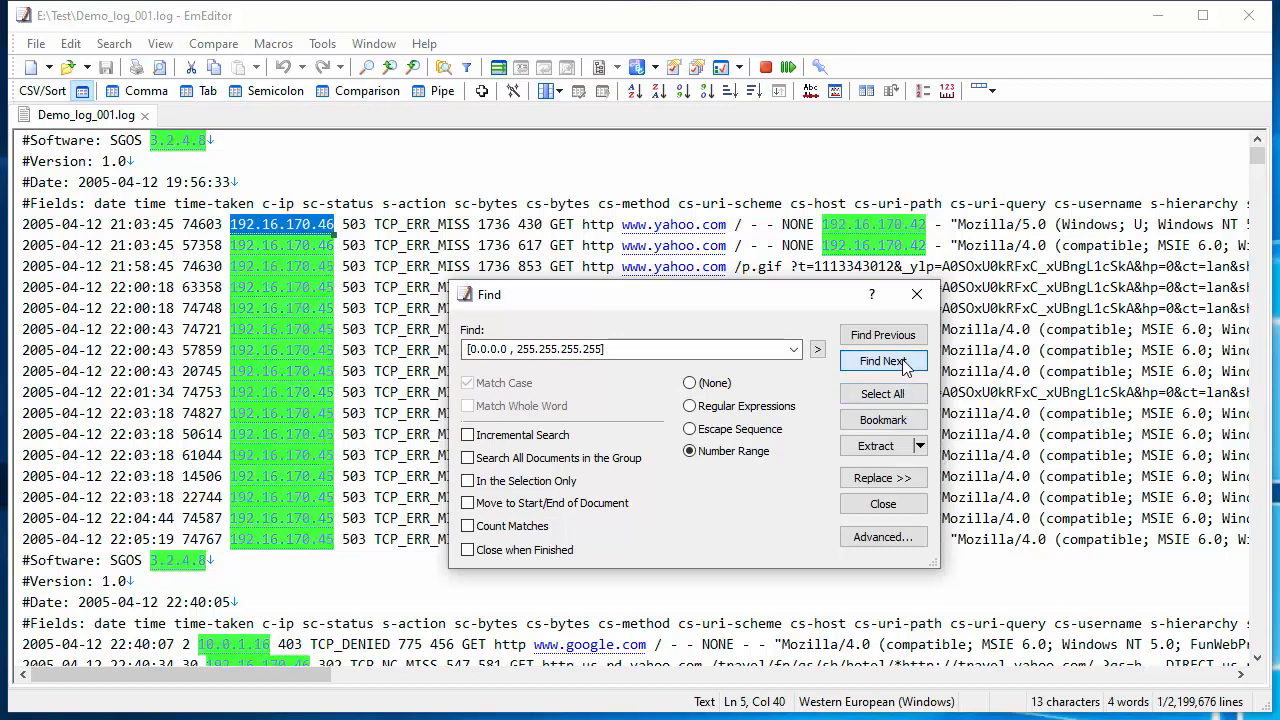
Step: Set the extract options to Display Matched Strings Only, with Count Frequent Strings enabled and 100 comma-separated lines
left_click(920, 446)
left_click(919, 468)
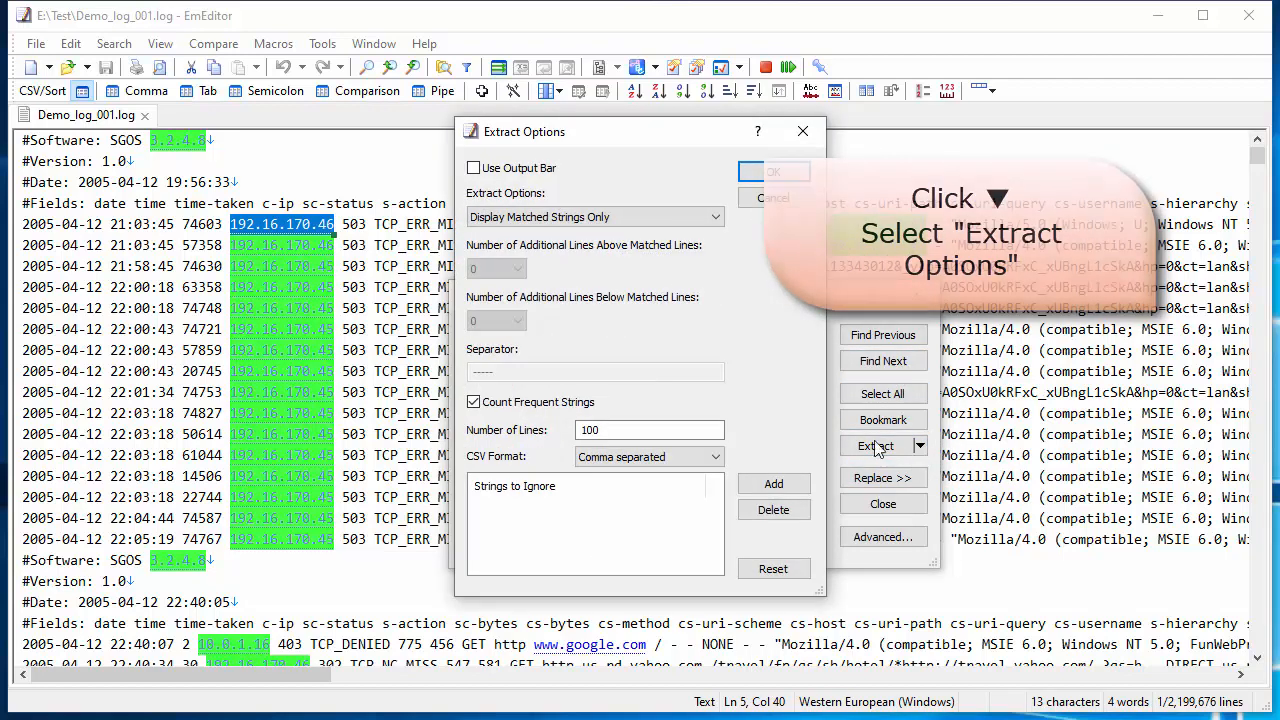
left_click(545, 217)
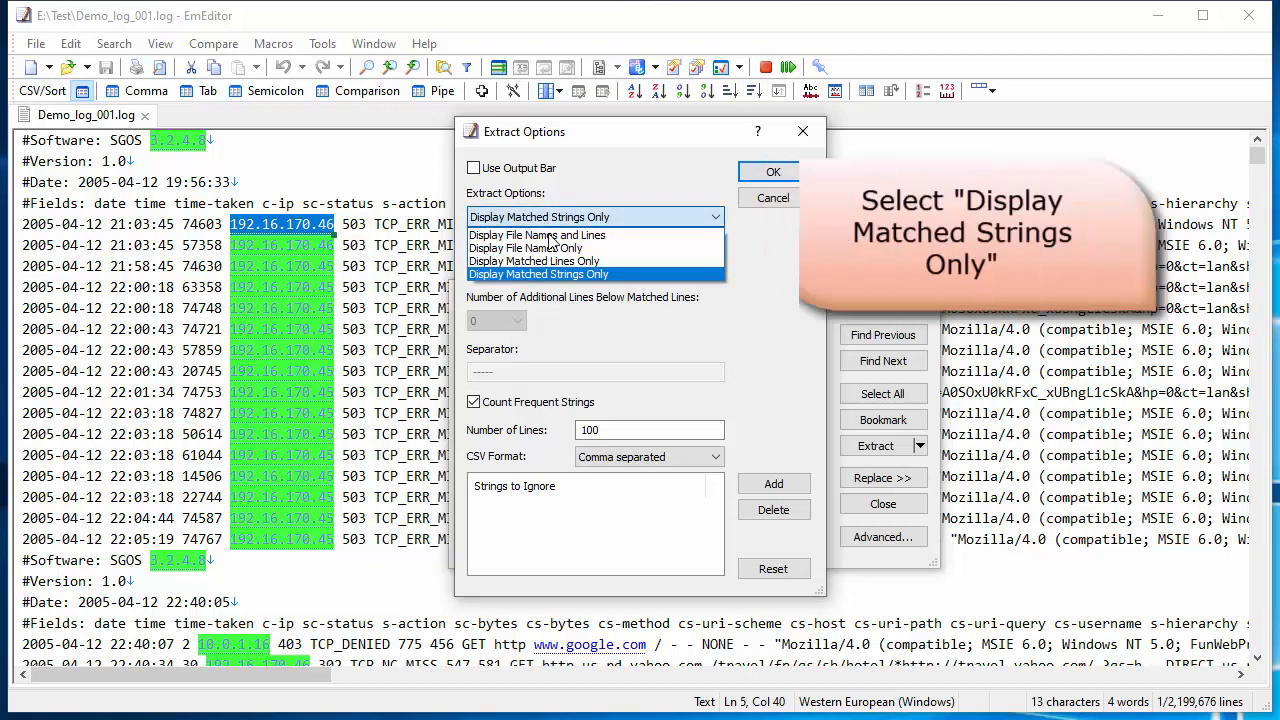
left_click(555, 281)
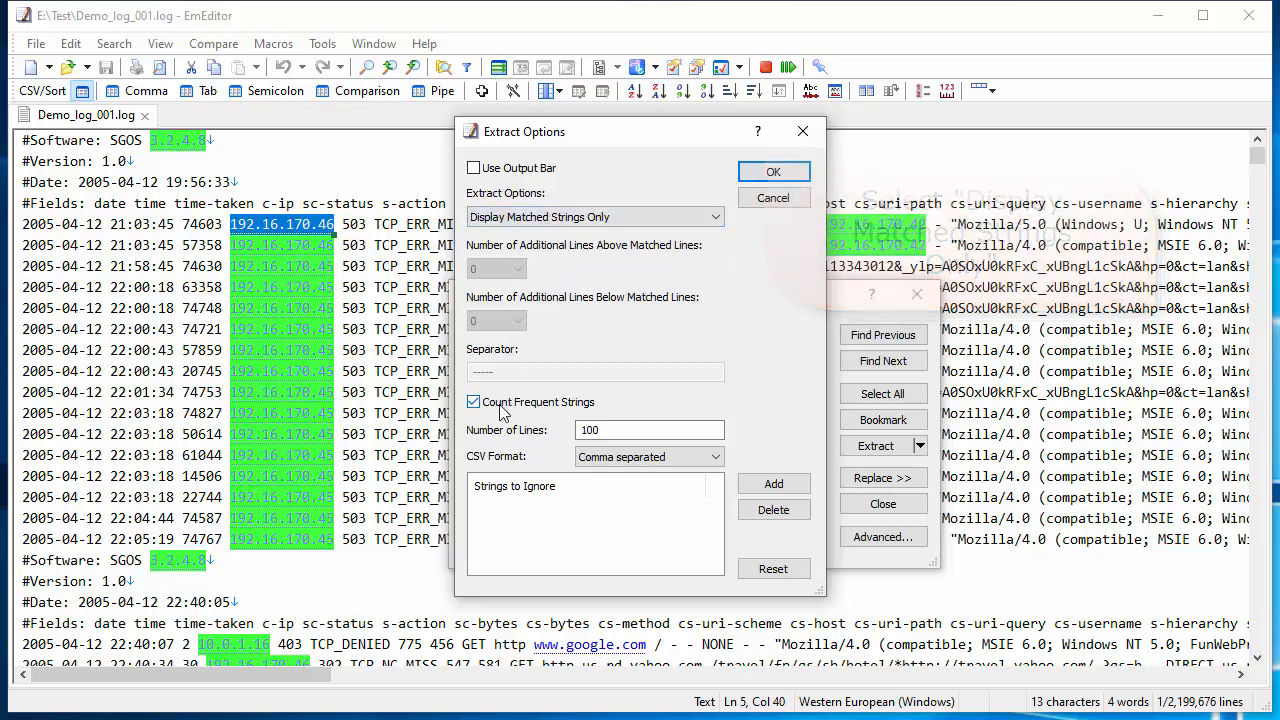
left_click(633, 432)
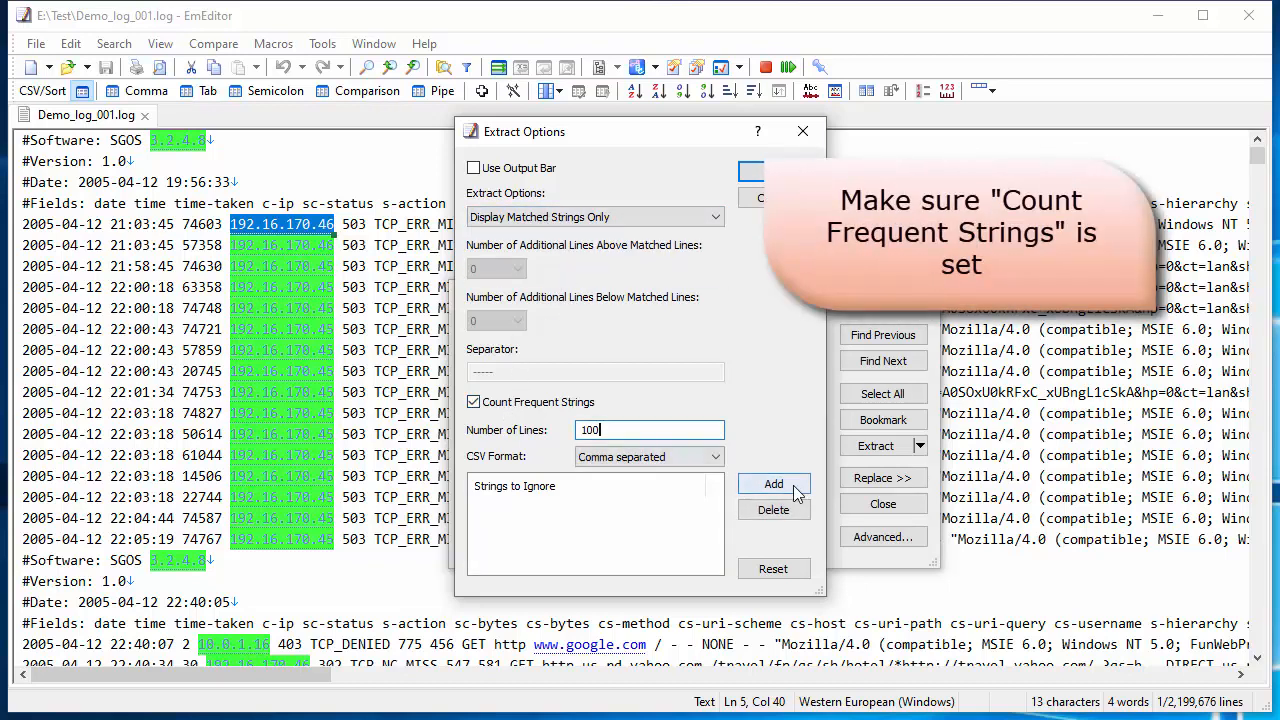
left_click(765, 172)
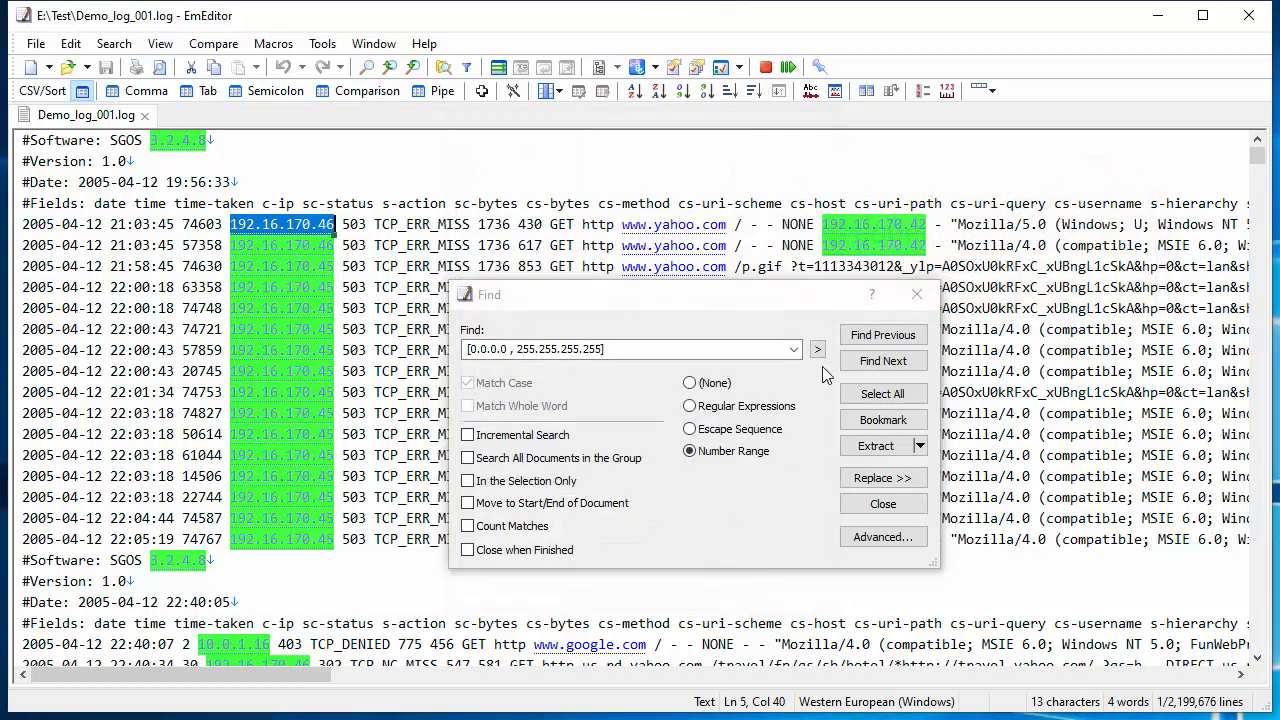
Step: Extract the frequent IPv4 addresses from the log into a new document, and close that document after reviewing it
left_click(876, 446)
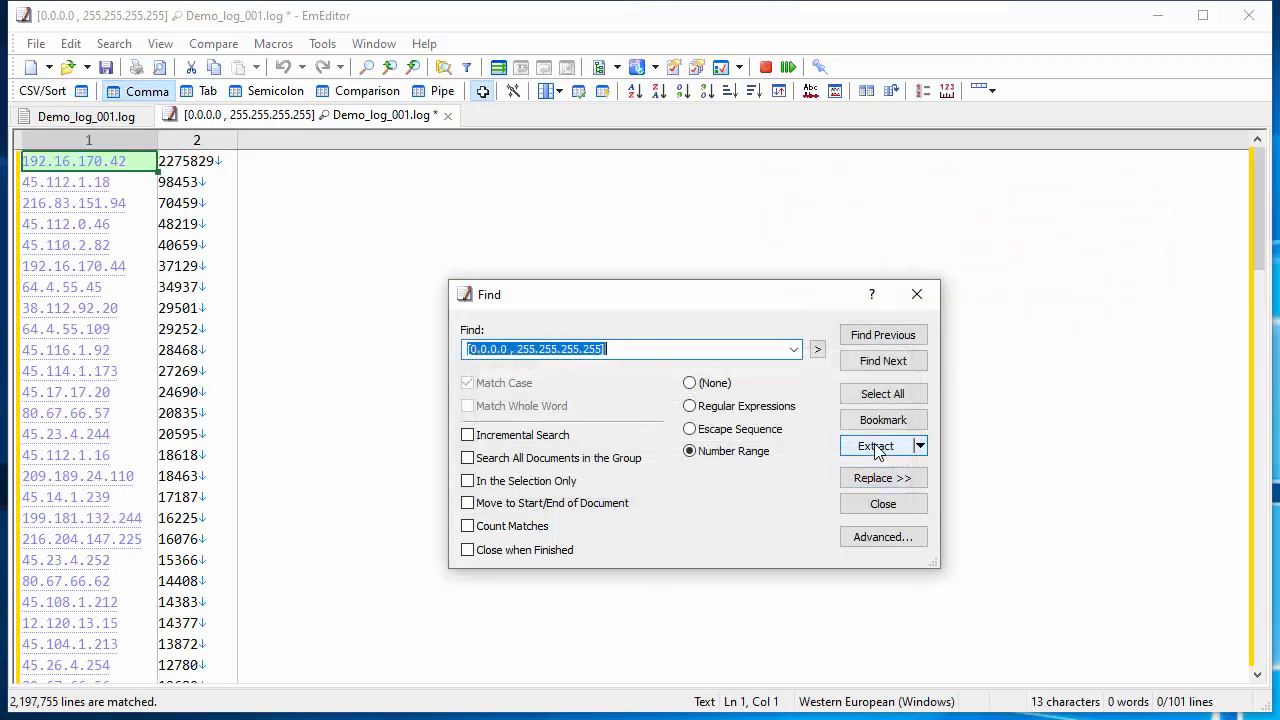
mouse_move(1260, 181)
left_mouse_down()
mouse_move(1263, 600)
mouse_move(1278, 165)
left_mouse_up()
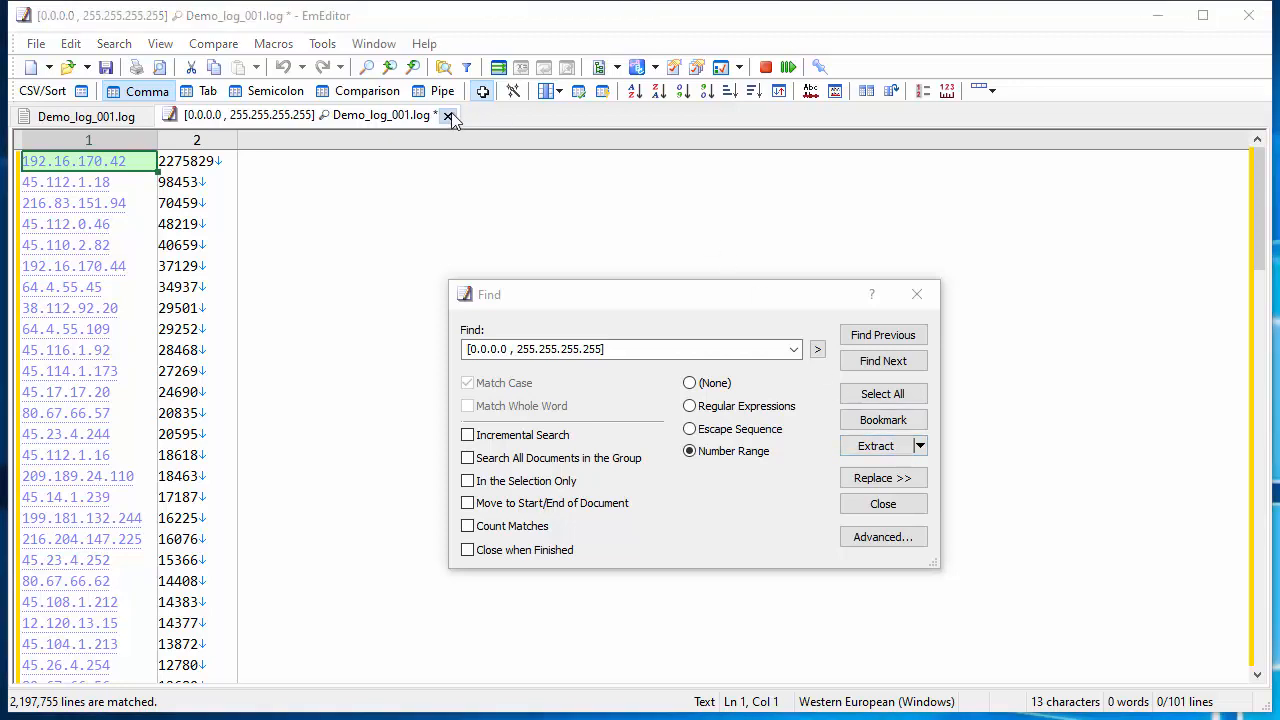
left_click(448, 116)
left_click(672, 379)
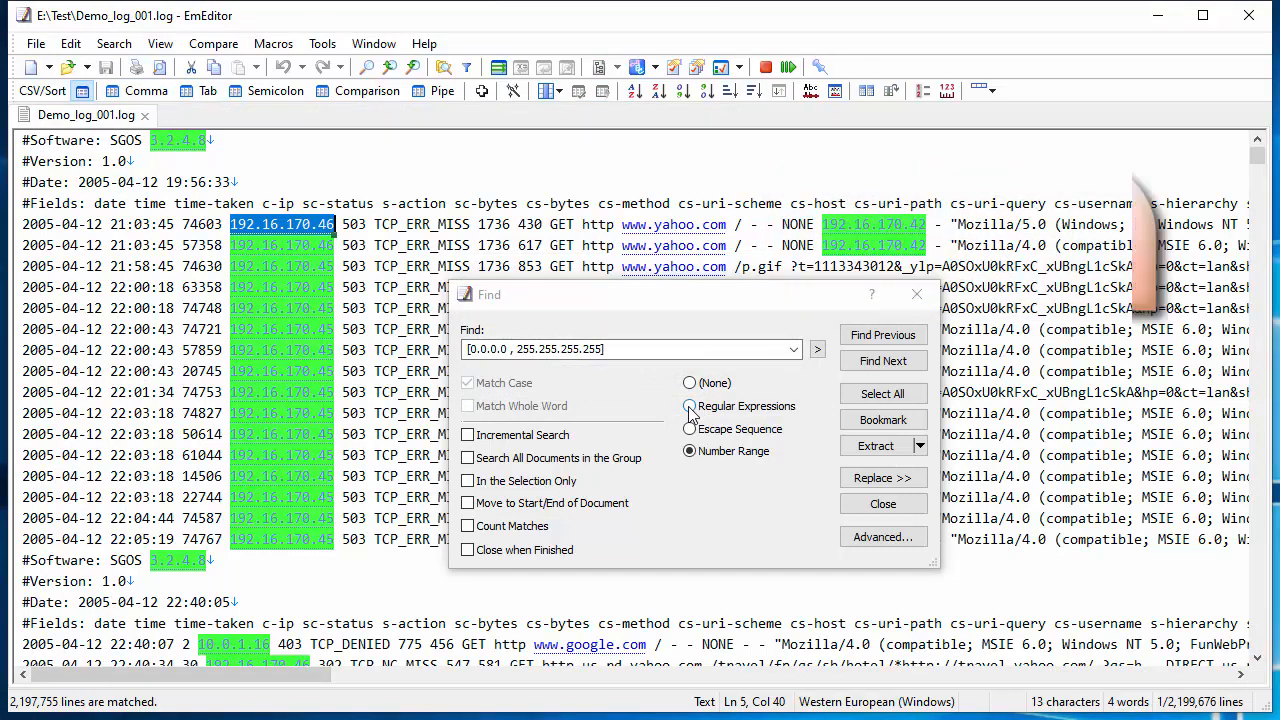
Step: Find dates in the log with the regular expression \d\d\d\d-\d\d-\d\d and extract the frequent ones into a new document
left_click(689, 406)
left_click(640, 350)
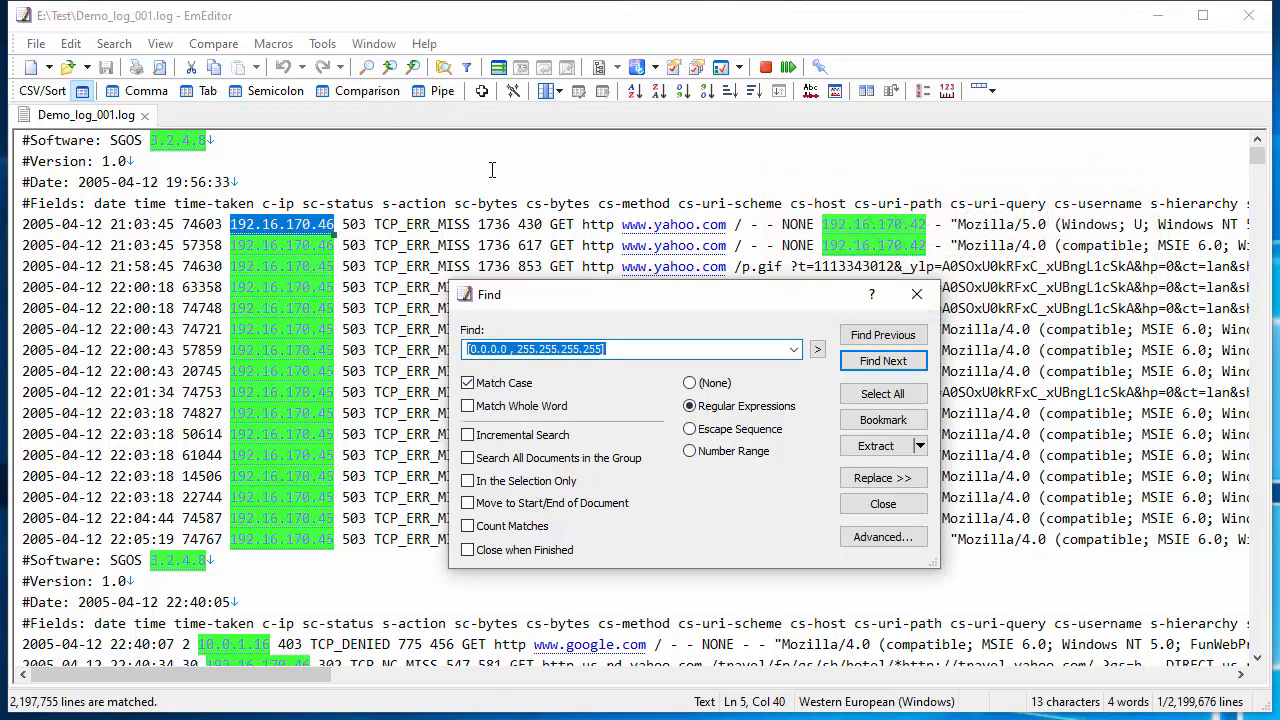
type("\\d\\d\\d\\d-\\")
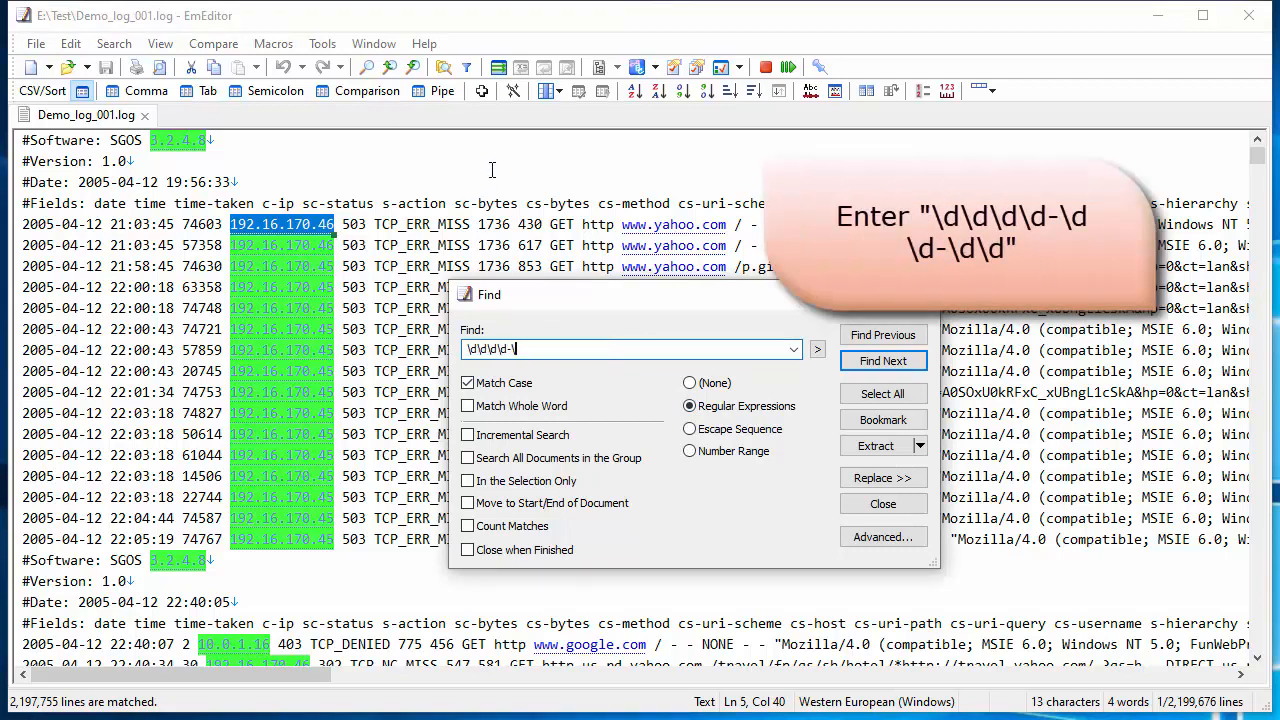
type("d\\d-\\d\\d")
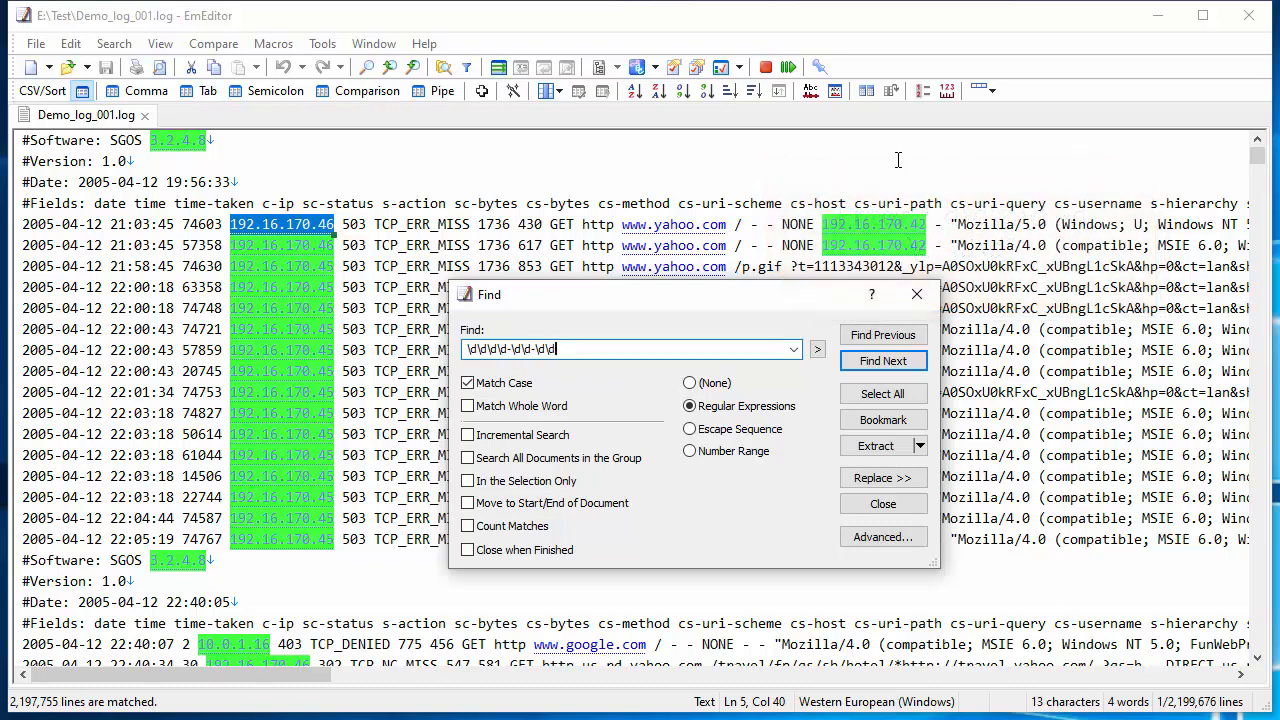
left_click(884, 360)
left_click(884, 361)
left_click(884, 362)
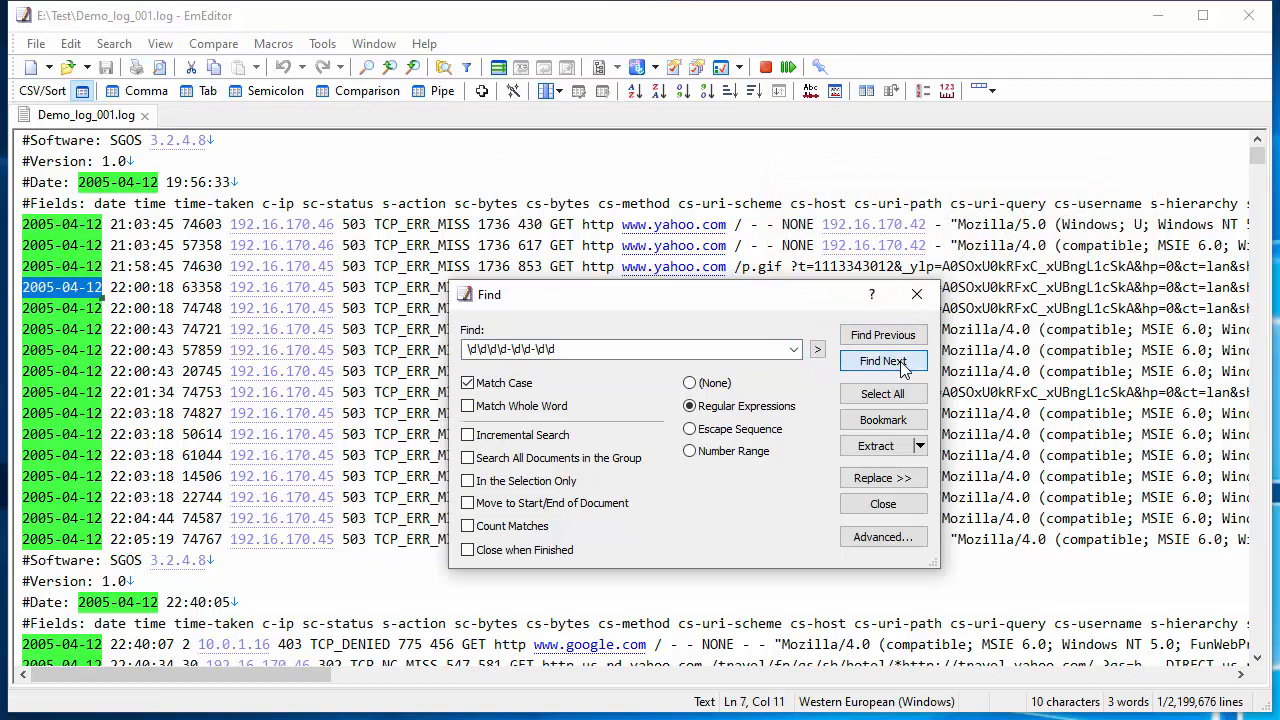
left_click(893, 447)
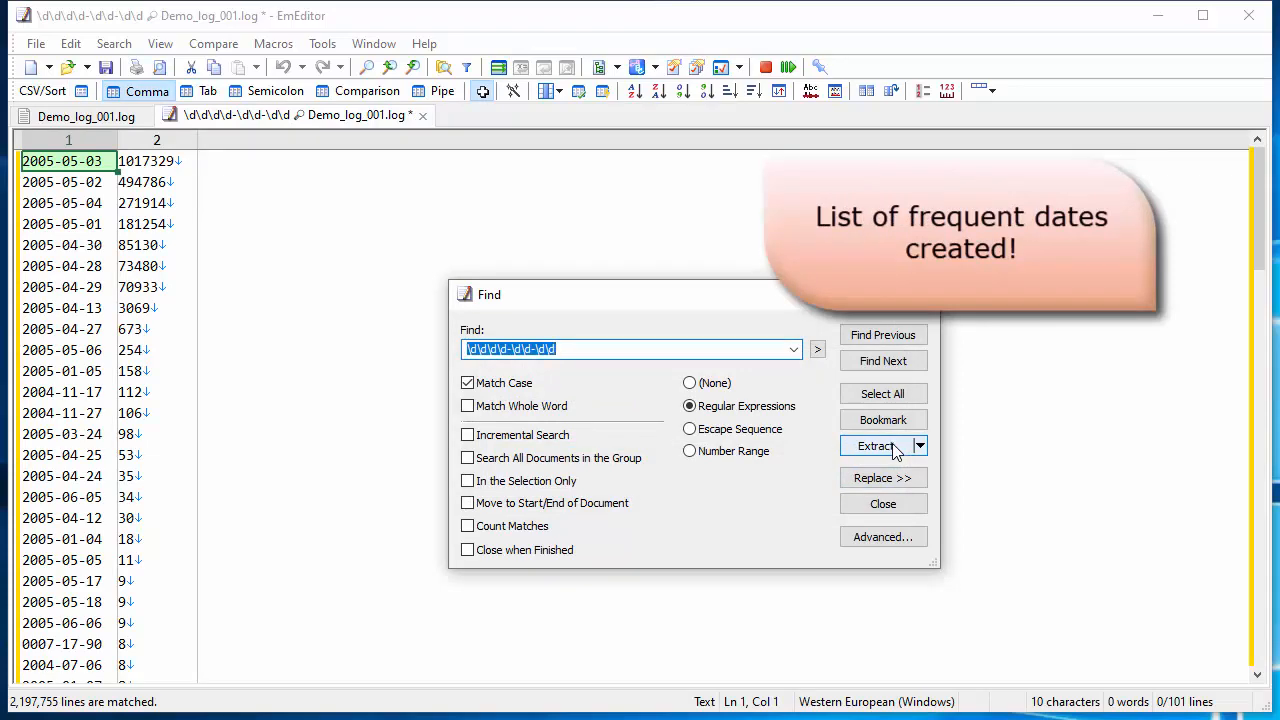
mouse_move(1257, 185)
left_mouse_down()
mouse_move(1257, 588)
mouse_move(1257, 160)
left_mouse_up()
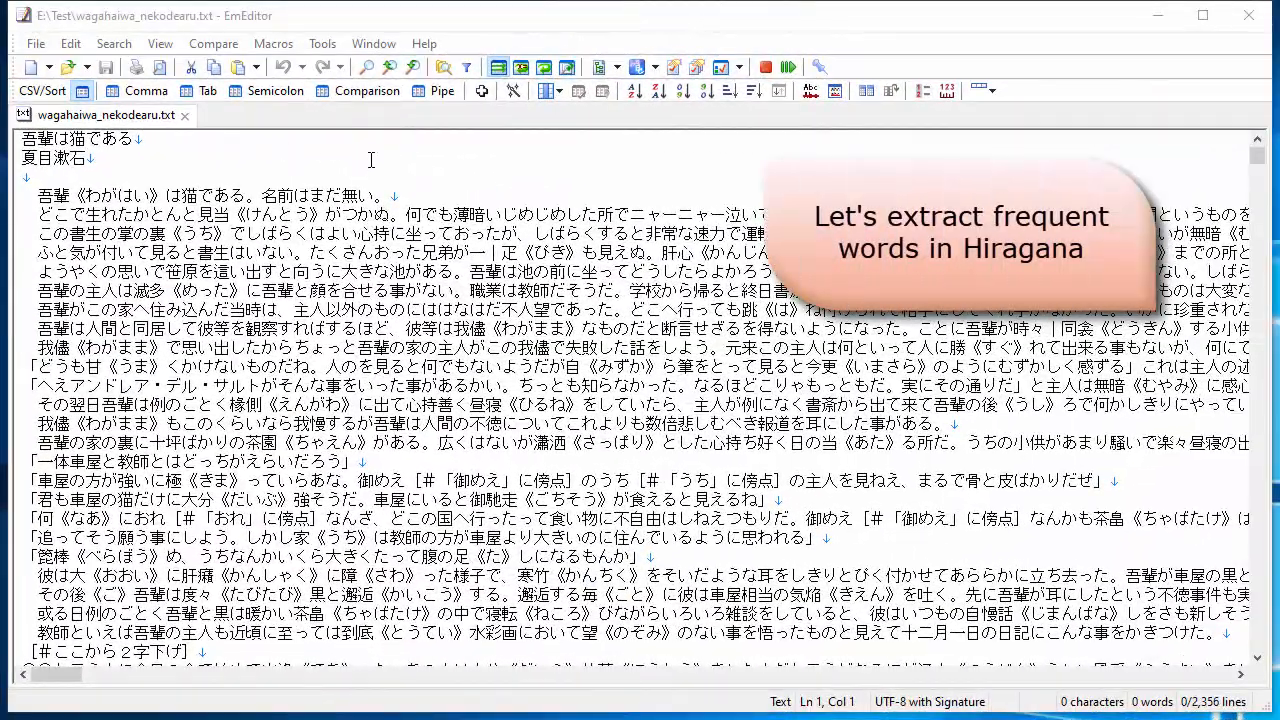
Step: For searching wagahaiwa_nekodearu.txt, reset the advanced find options and set the regular expression engine to Onigmo
left_click(366, 67)
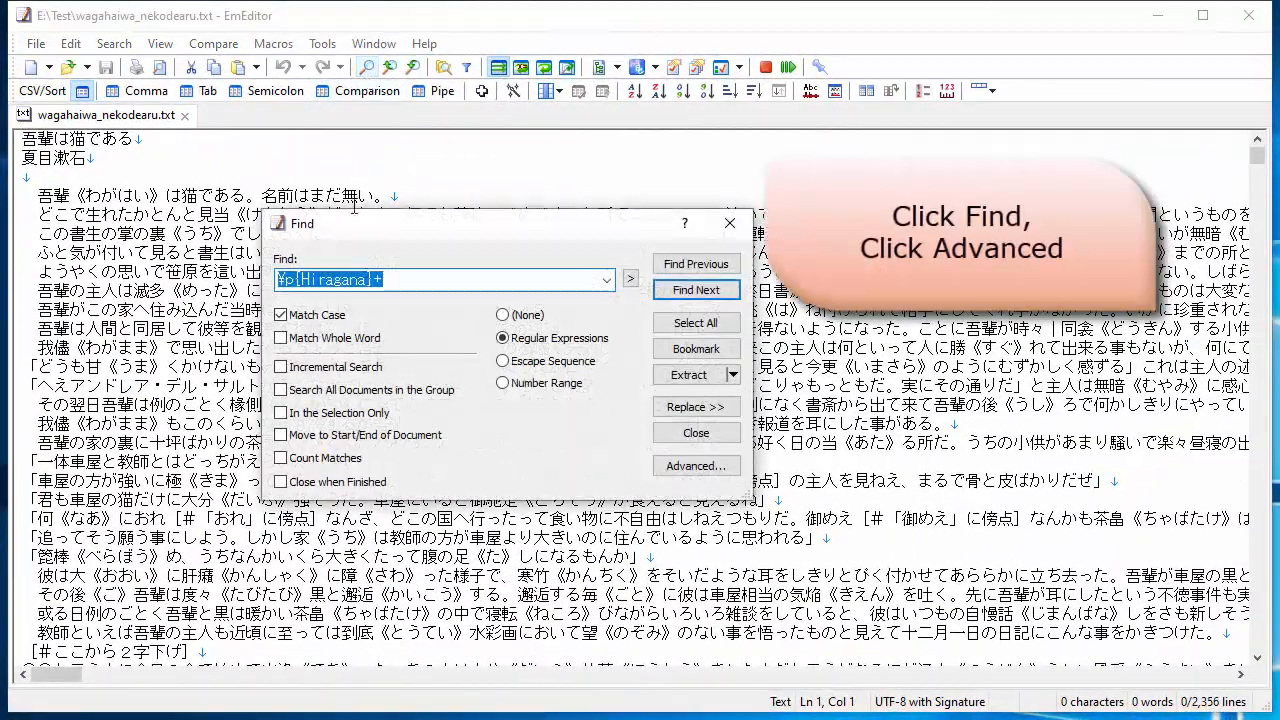
left_click(665, 466)
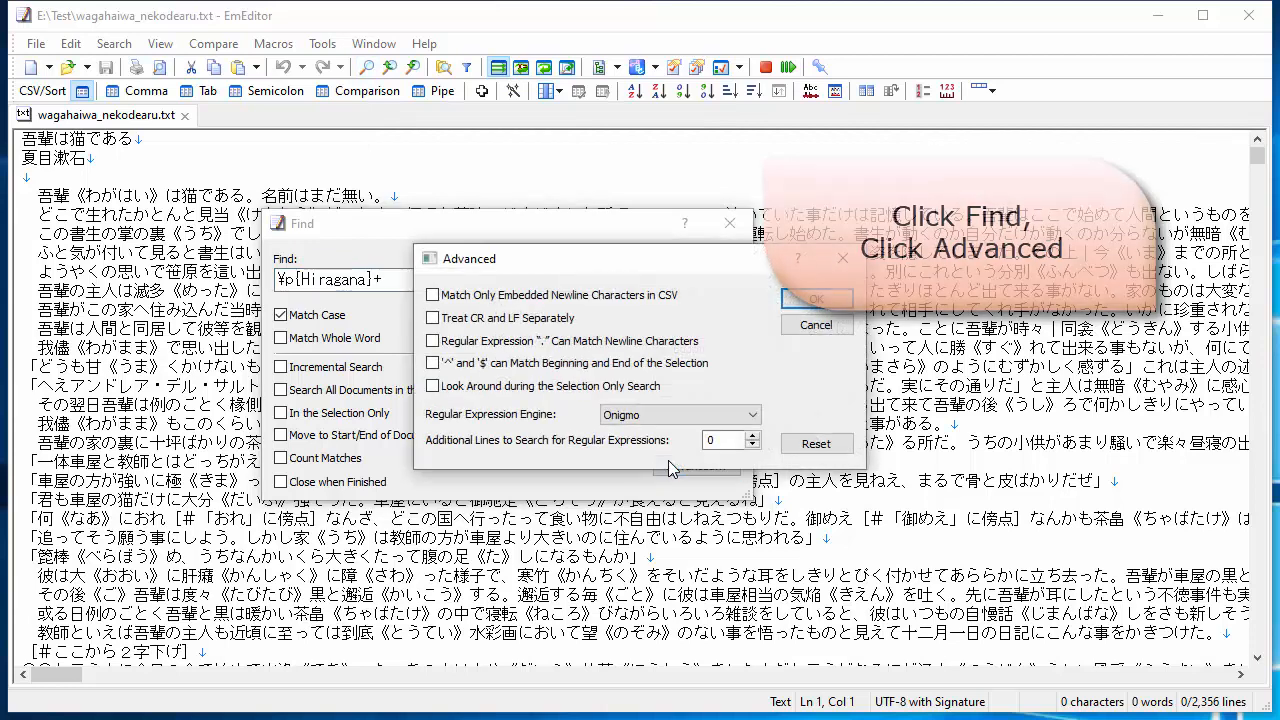
left_click(818, 452)
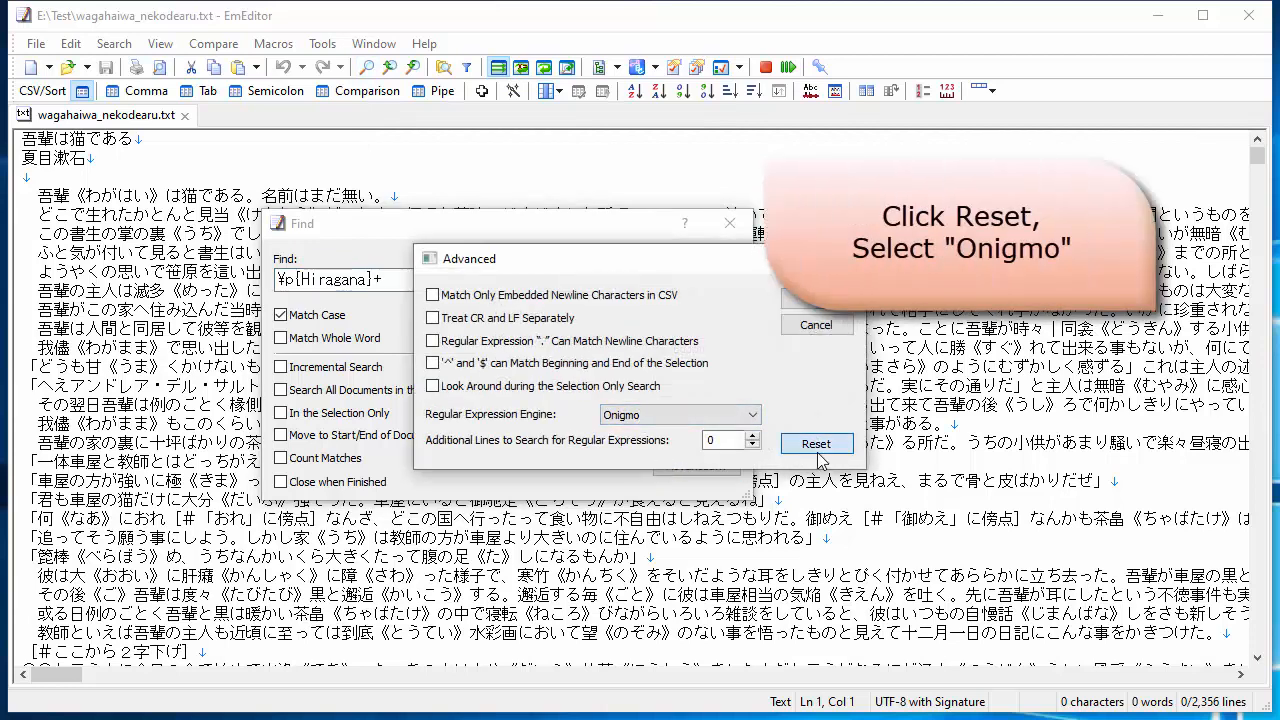
left_click(690, 418)
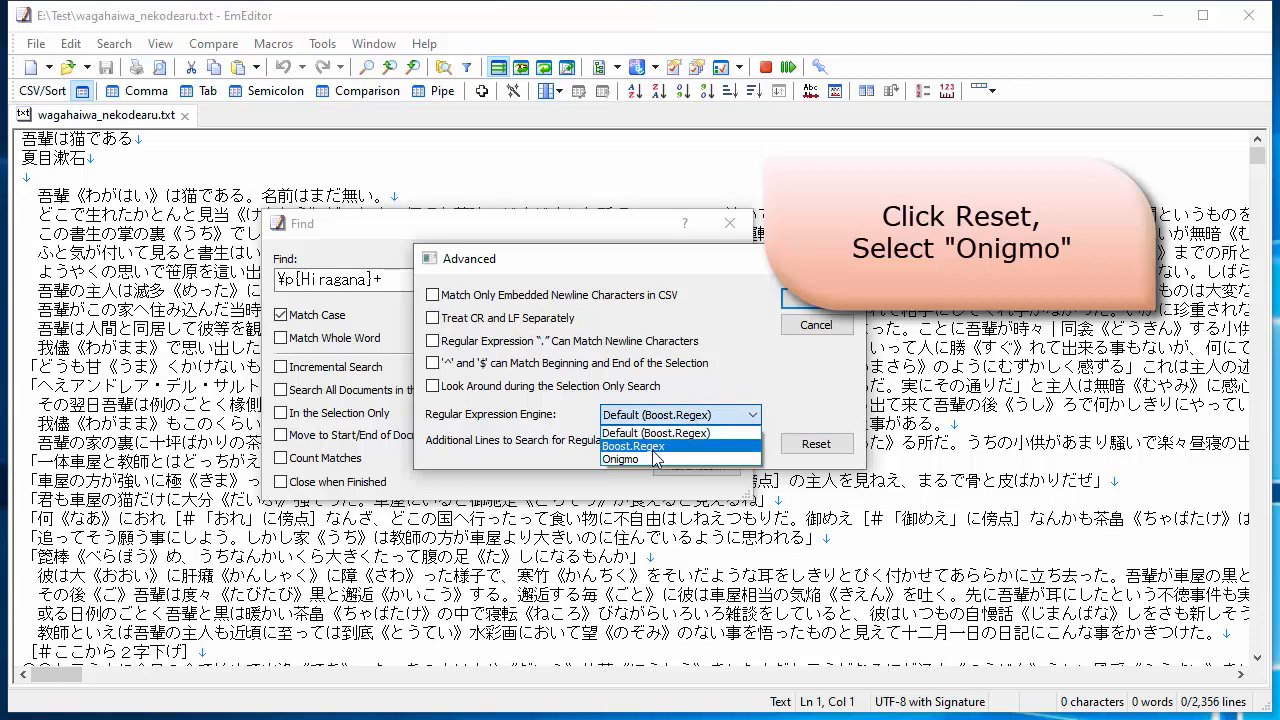
left_click(655, 450)
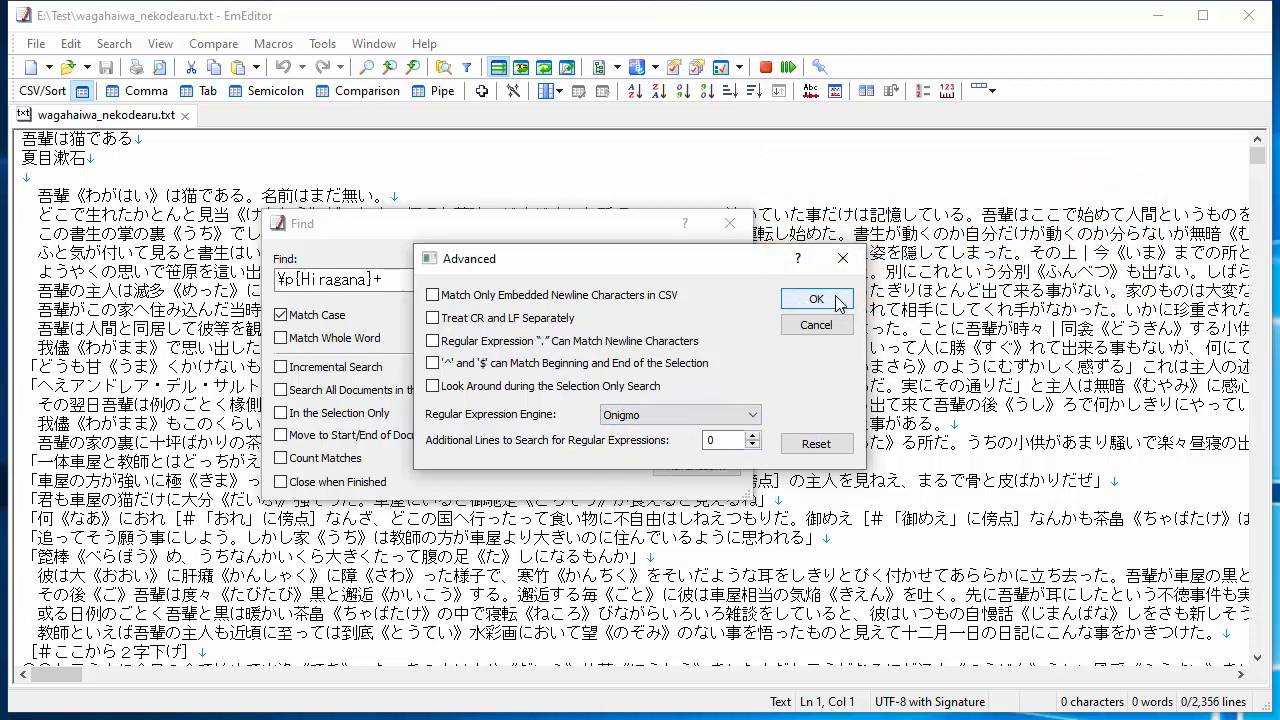
left_click(816, 300)
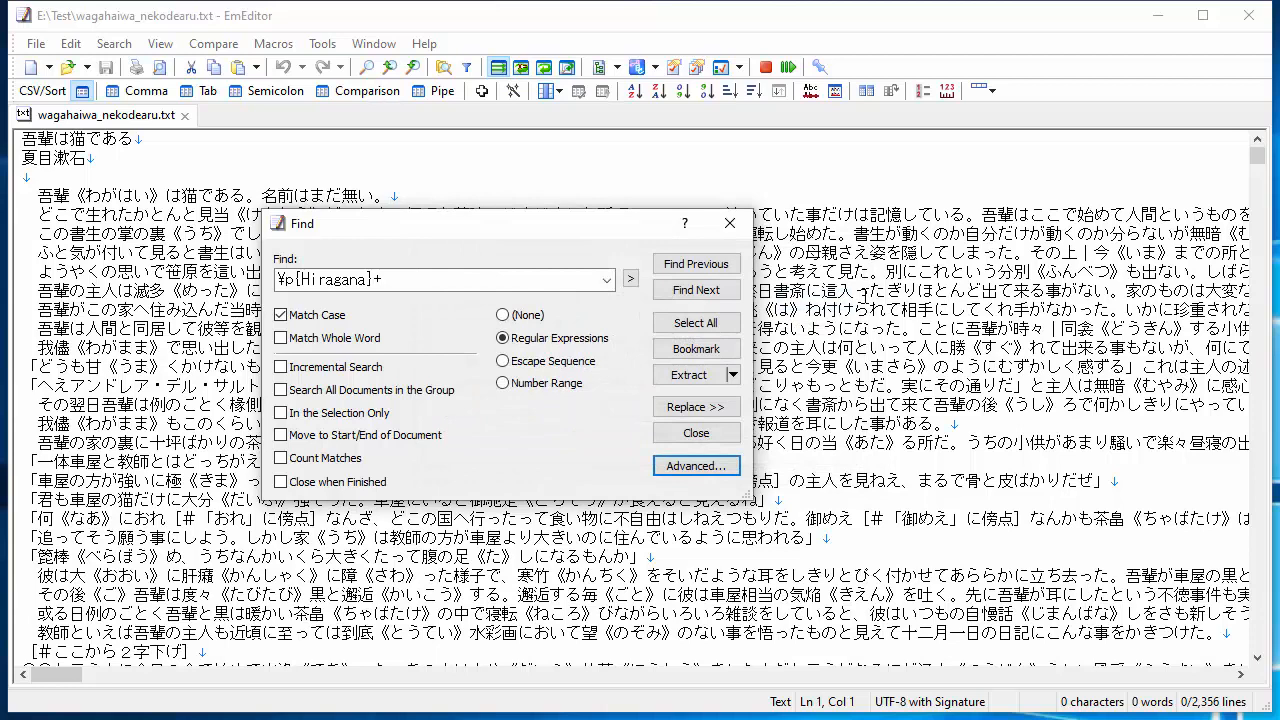
Step: Set the extract options to Display Matched Strings Only, with Count Frequent Strings enabled, 100 lines and comma-separated format
left_click(734, 376)
left_click(735, 402)
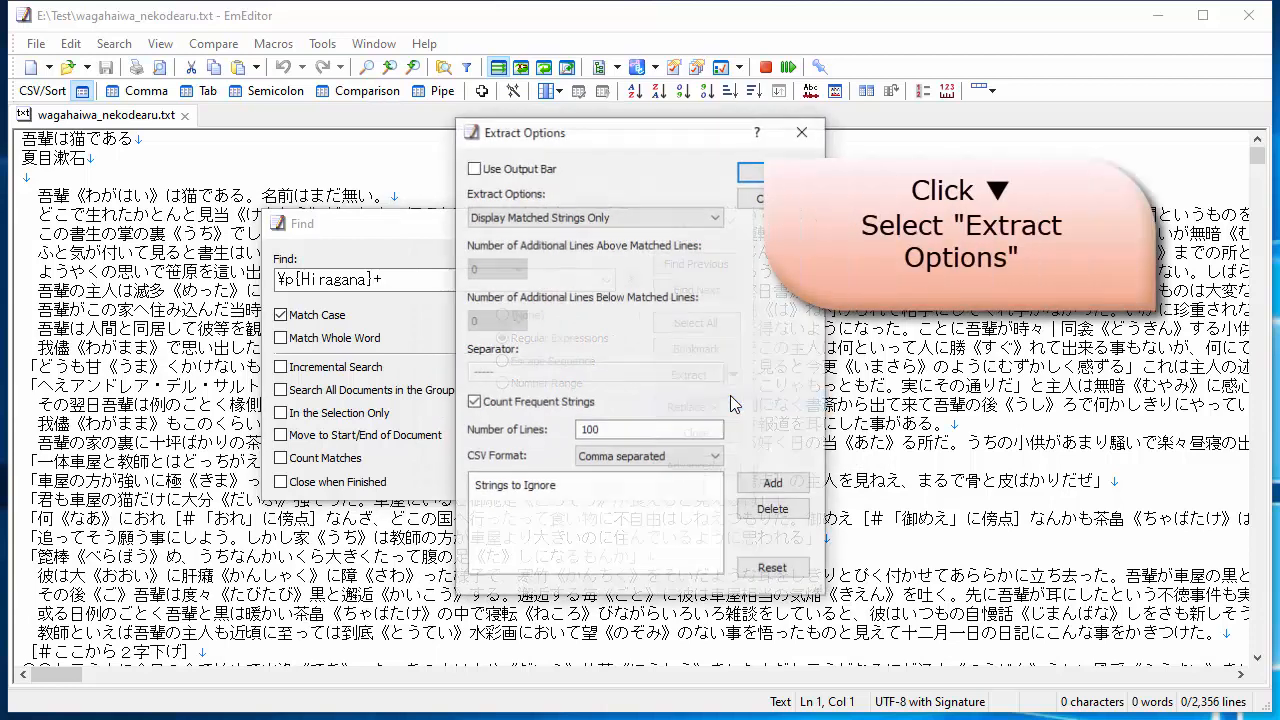
left_click(604, 218)
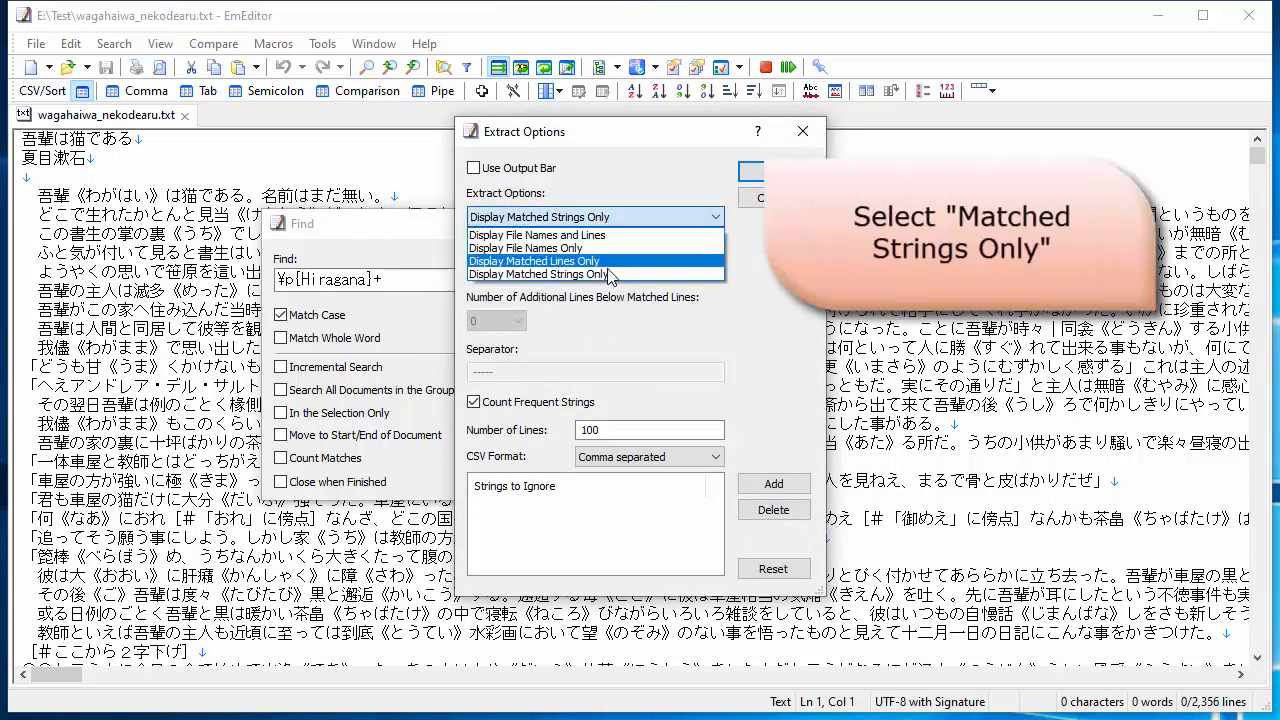
left_click(603, 276)
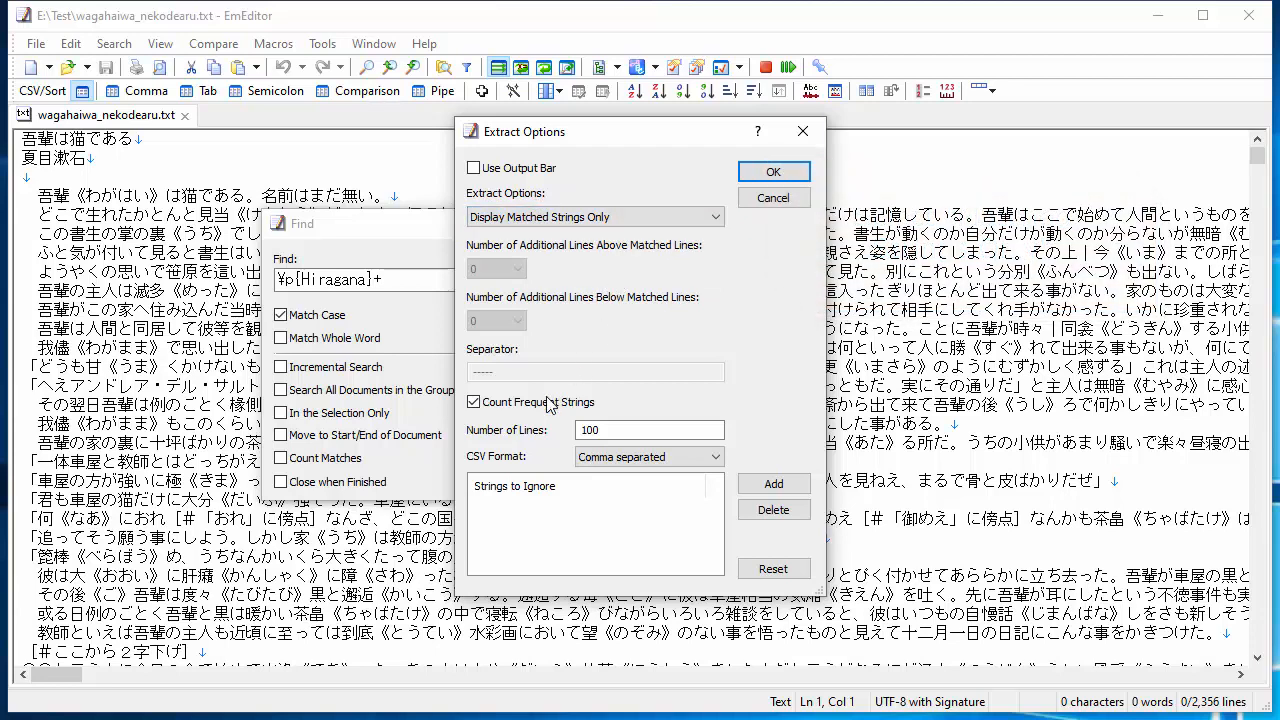
left_click(477, 403)
left_click(475, 402)
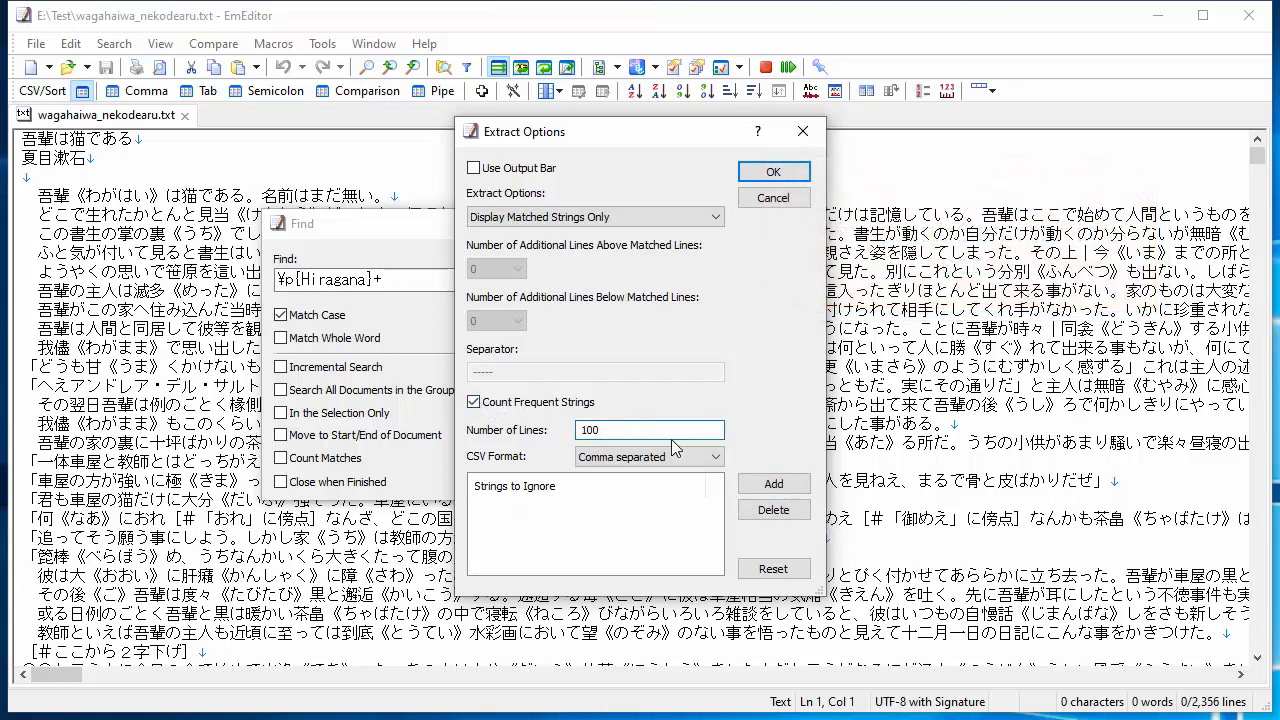
left_click(709, 465)
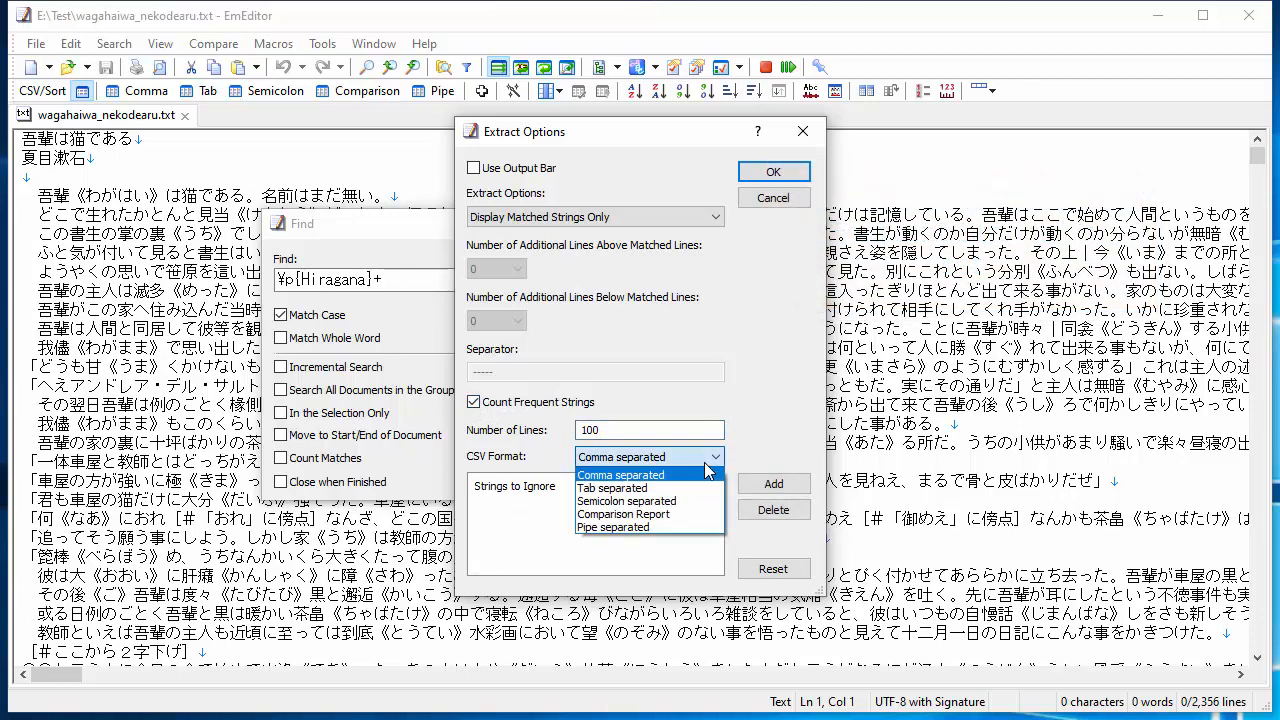
left_click(706, 475)
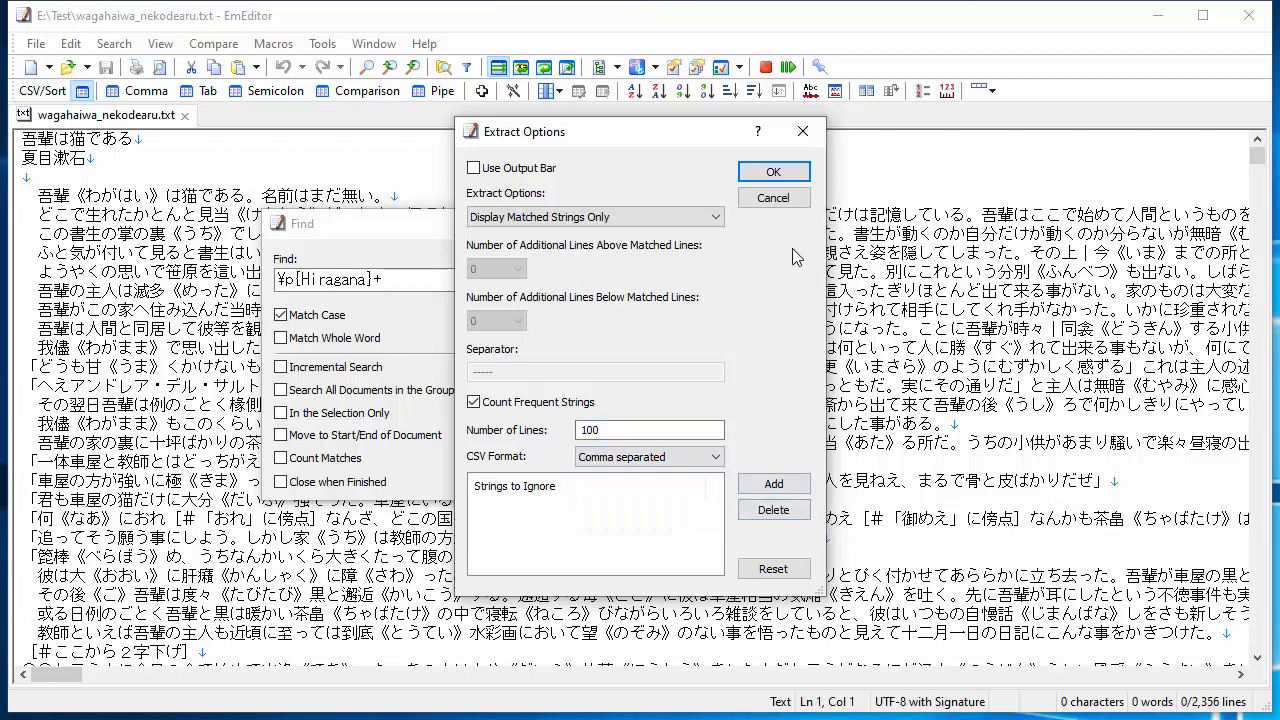
left_click(773, 172)
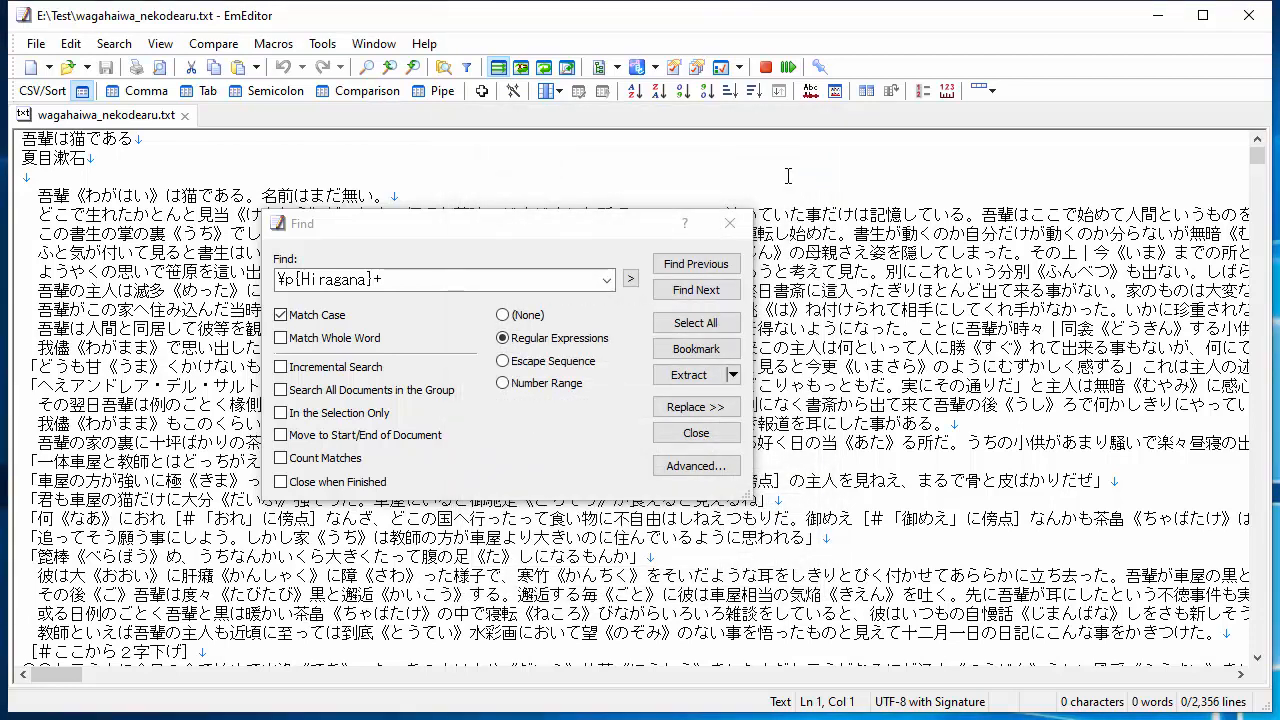
Step: Find words written only in Hiragana with the regular expression \p{Hiragana}+, going through the first matches
left_click(546, 276)
left_click(437, 285)
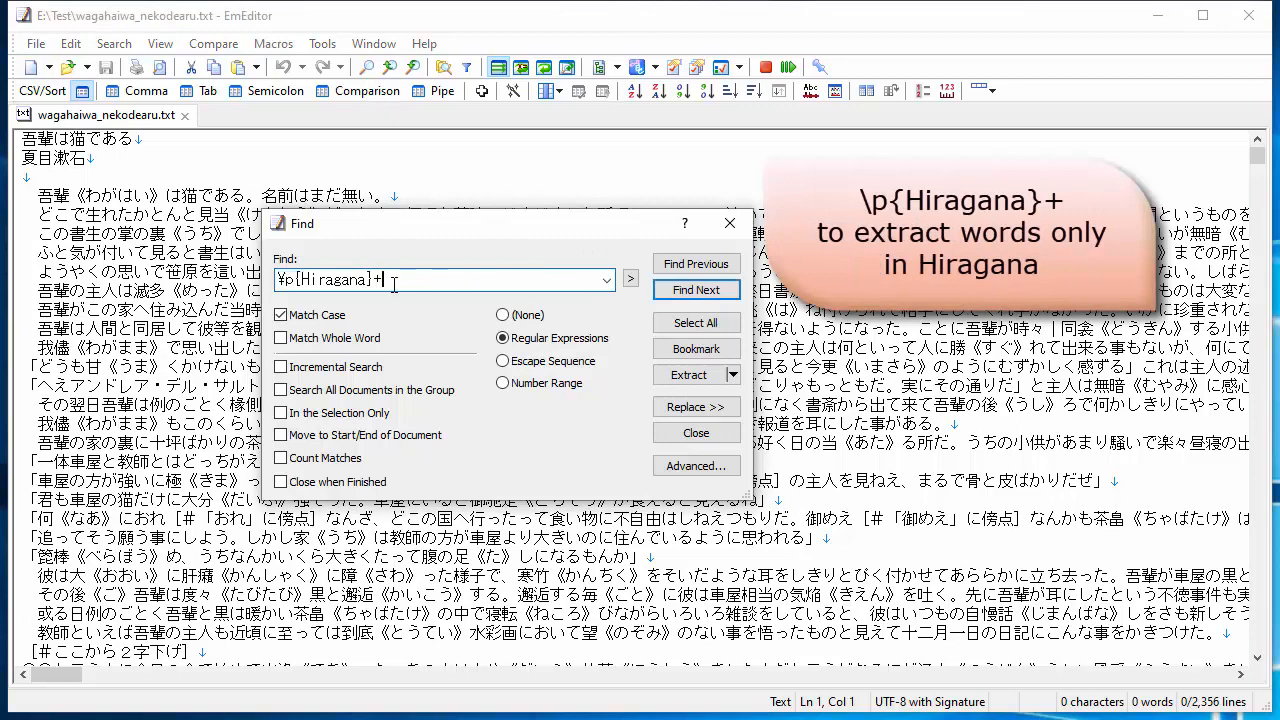
left_click(697, 290)
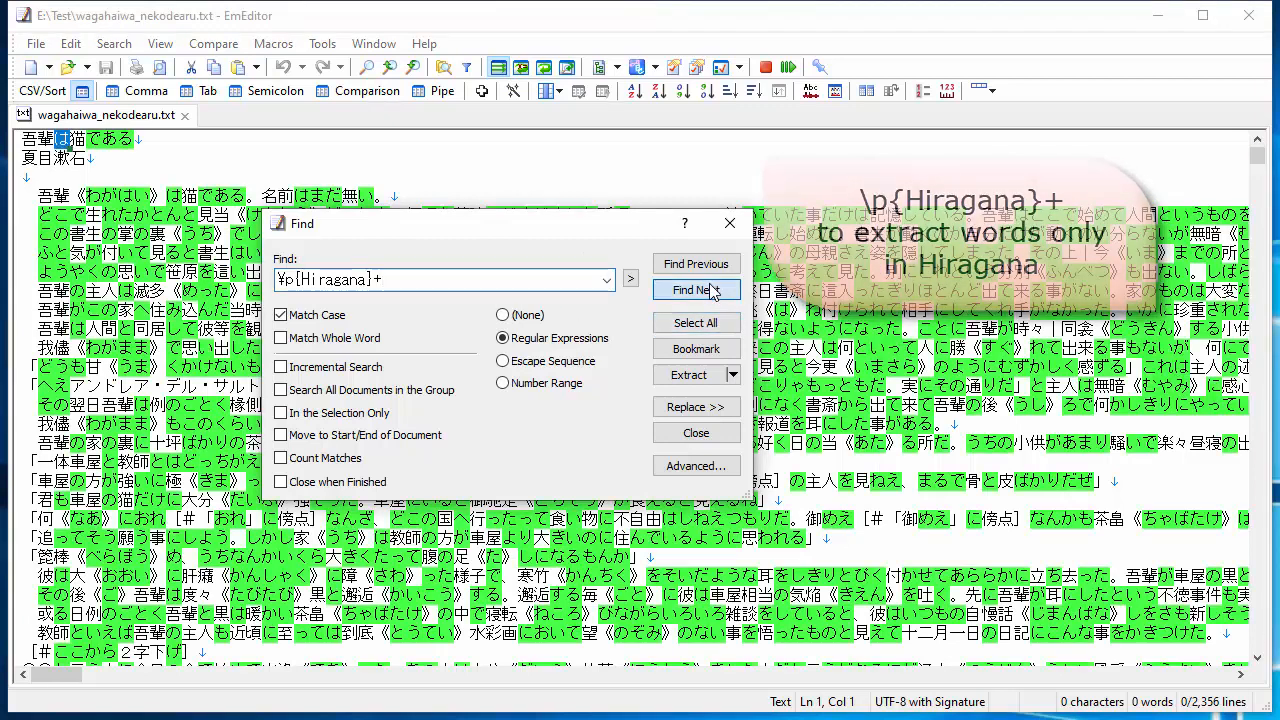
left_click(710, 290)
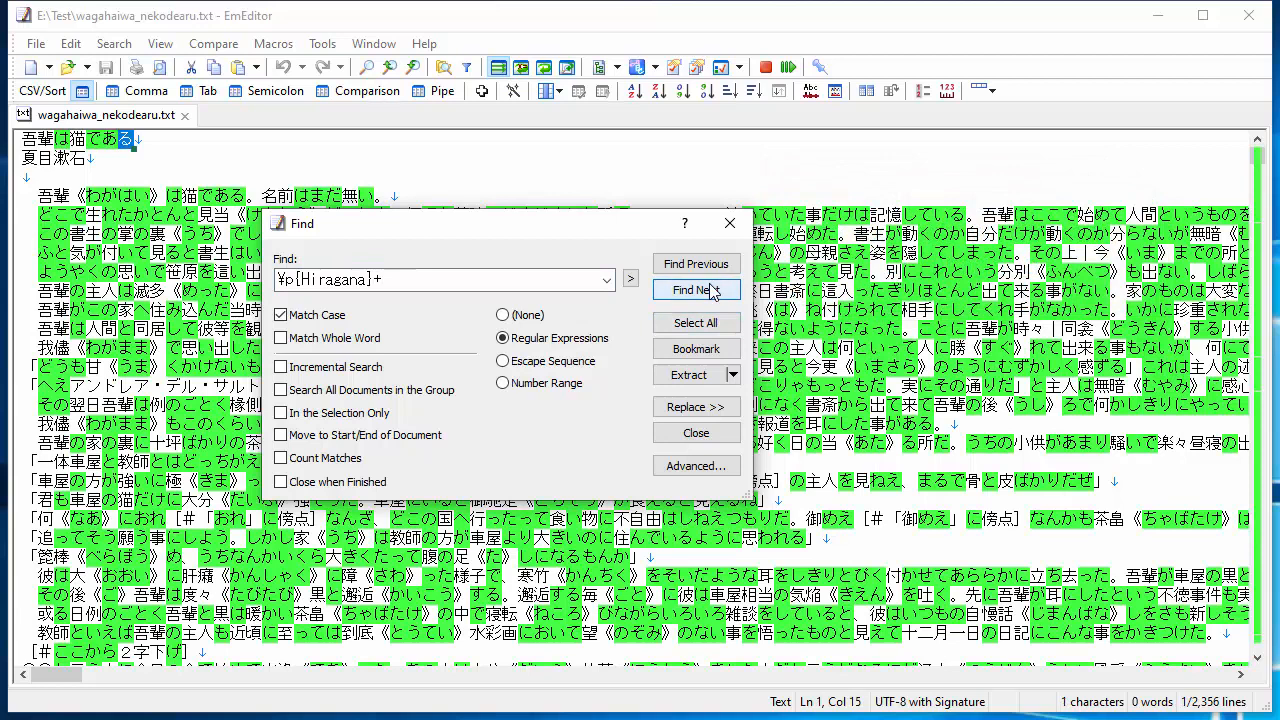
Step: Extract the frequent Hiragana words into a new document, review the list, and close it without saving
left_click(713, 376)
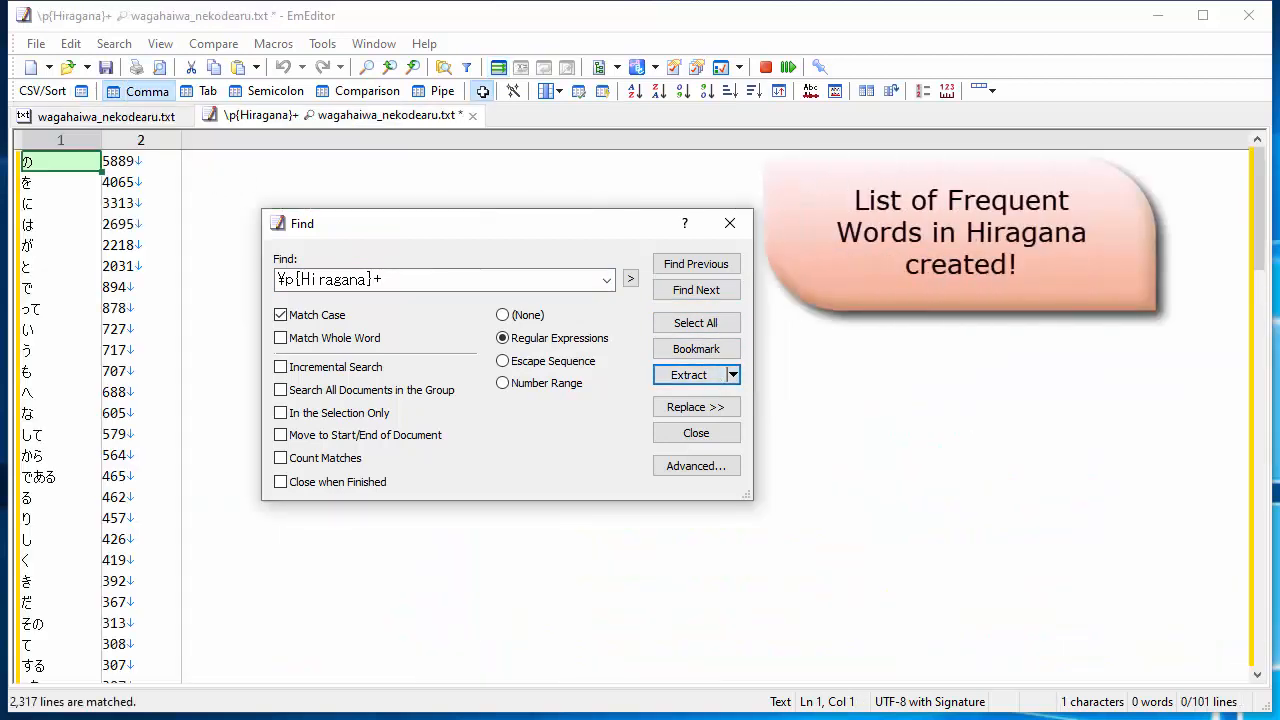
left_click_drag(1268, 205, 1276, 510)
left_click_drag(1259, 297, 1259, 209)
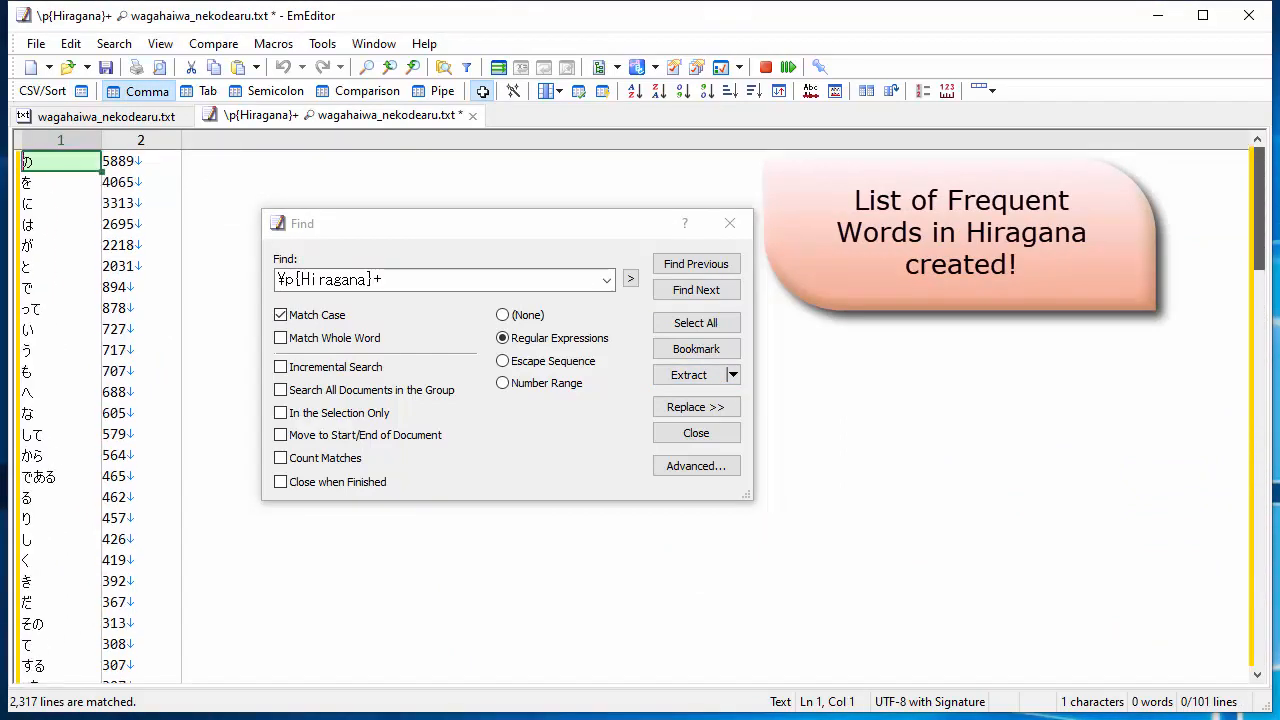
left_click(473, 117)
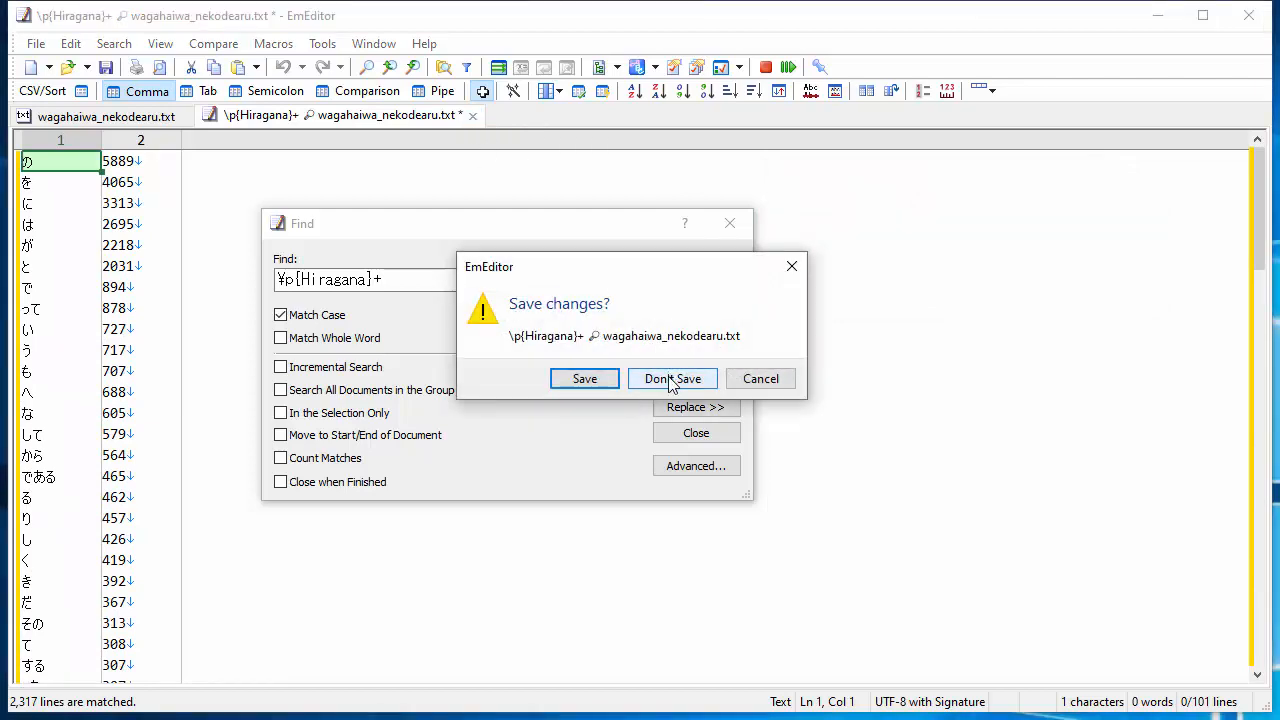
left_click(671, 380)
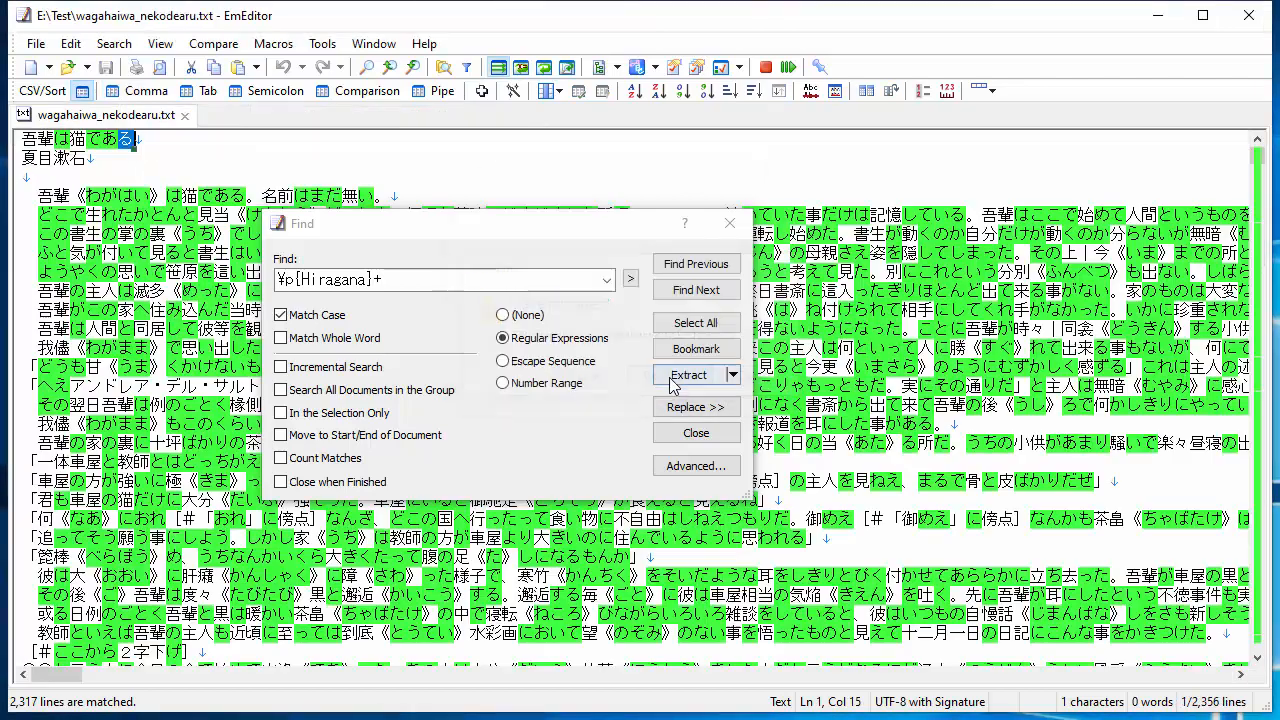
Step: Reuse the earlier expression \p{Katakana}+ to find words written only in Katakana, going through the first matches
left_click(607, 280)
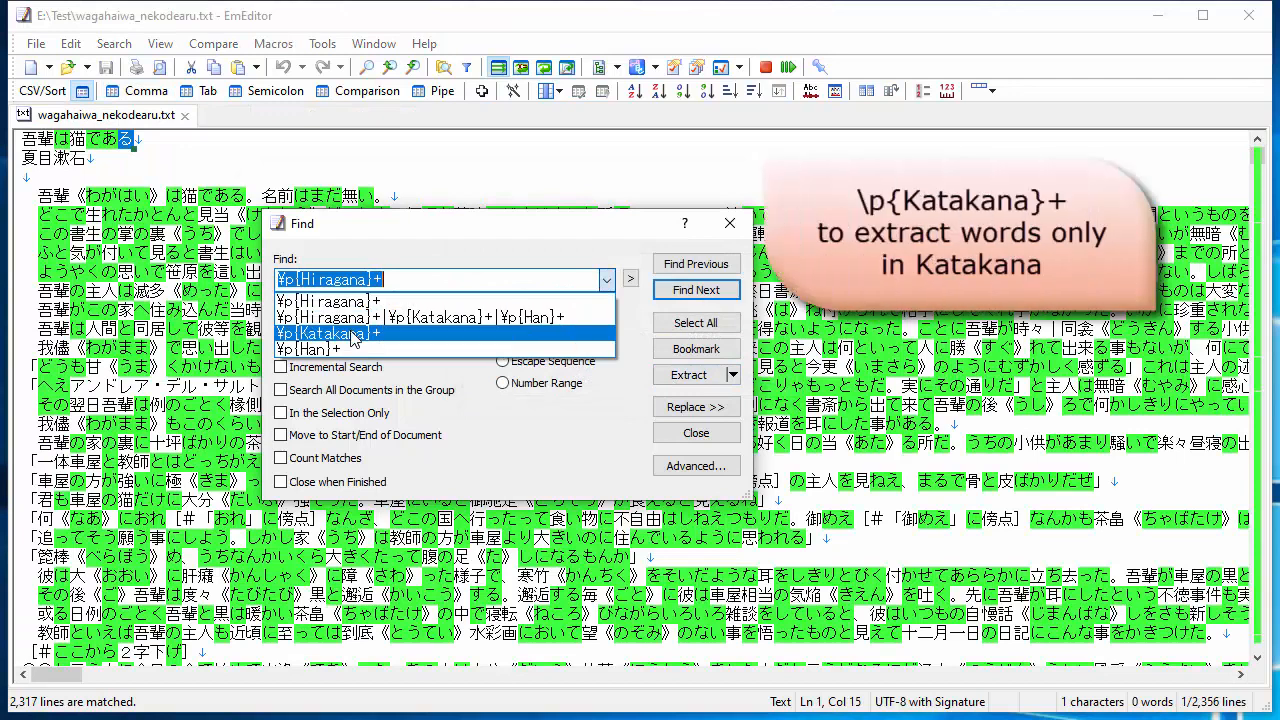
left_click(350, 333)
left_click(407, 278)
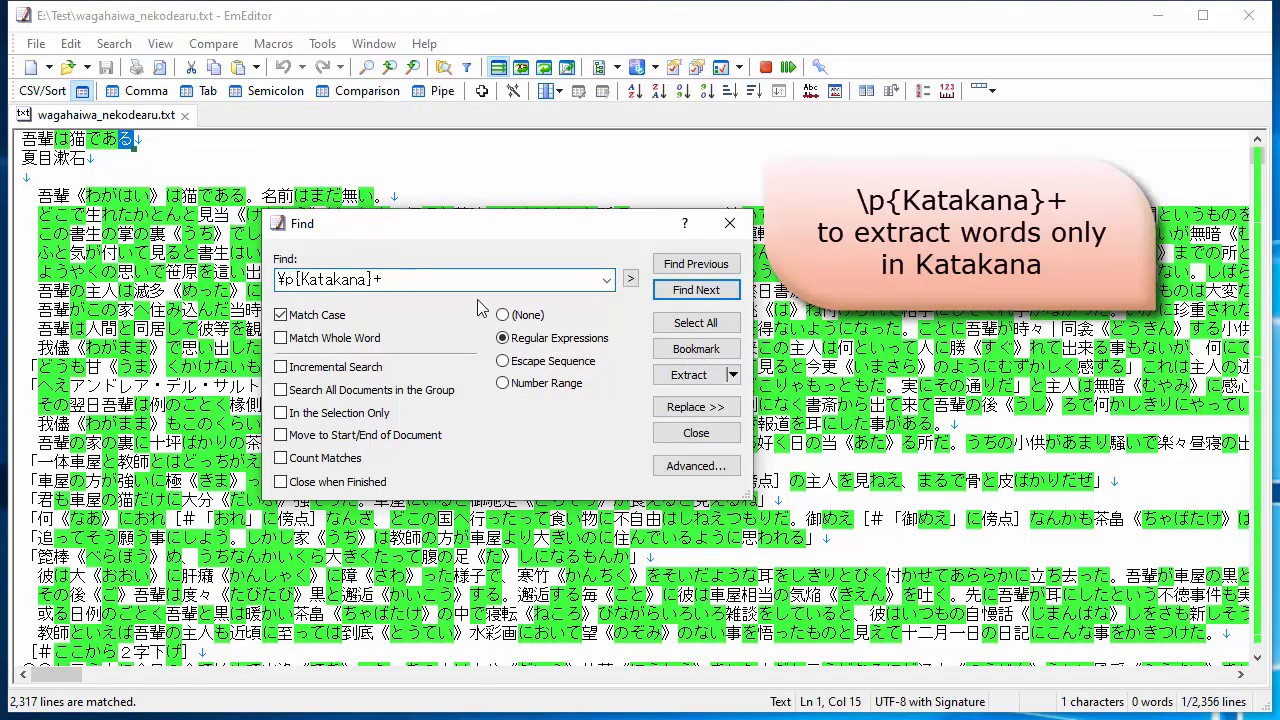
left_click(683, 294)
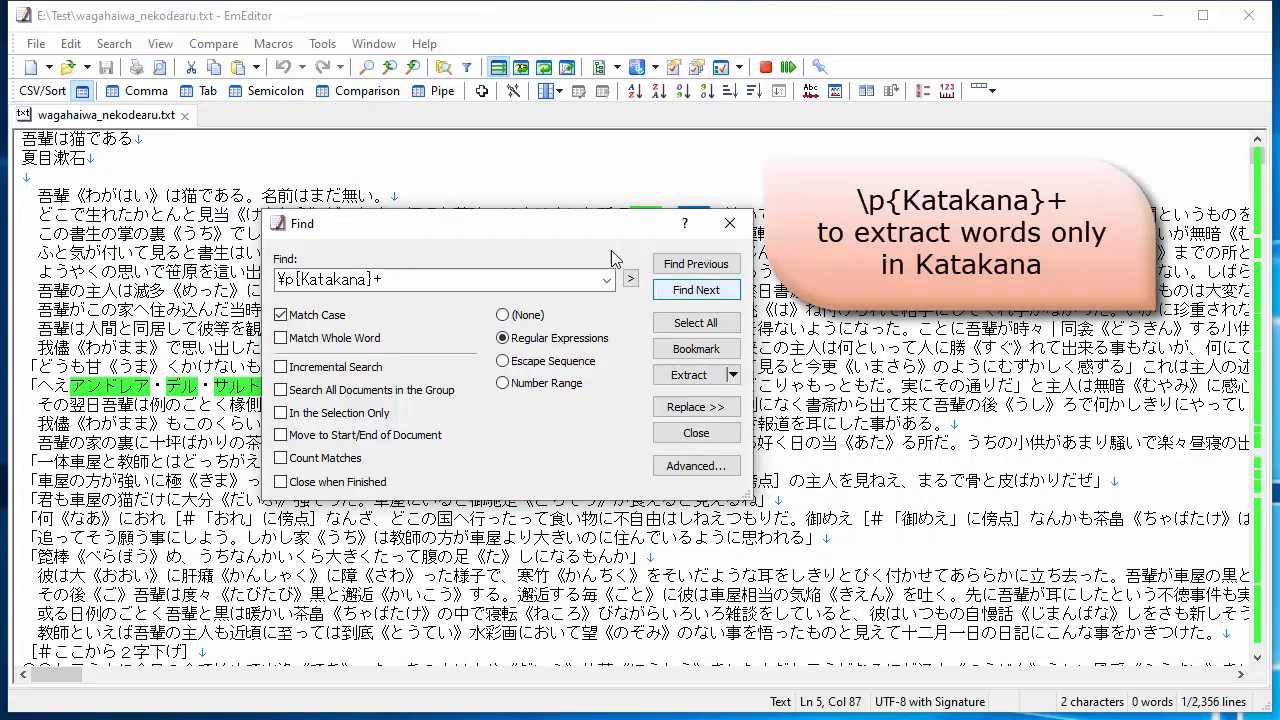
left_click_drag(596, 232, 781, 304)
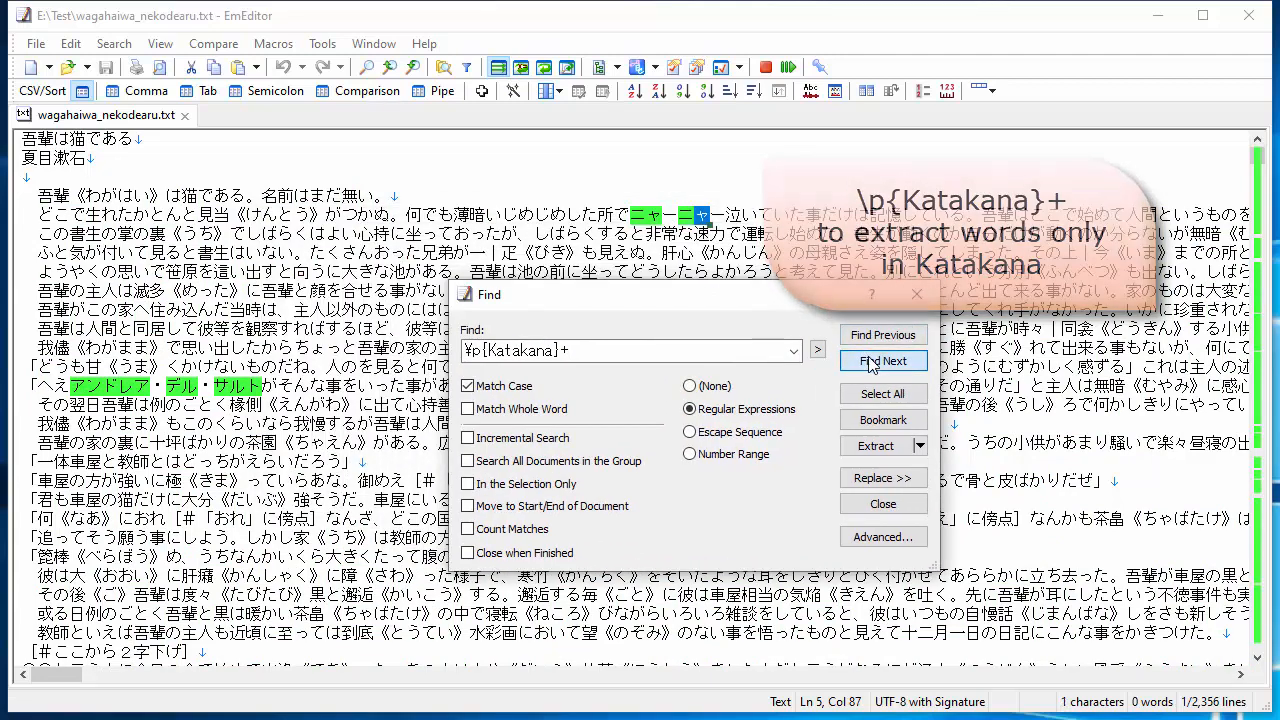
left_click(868, 362)
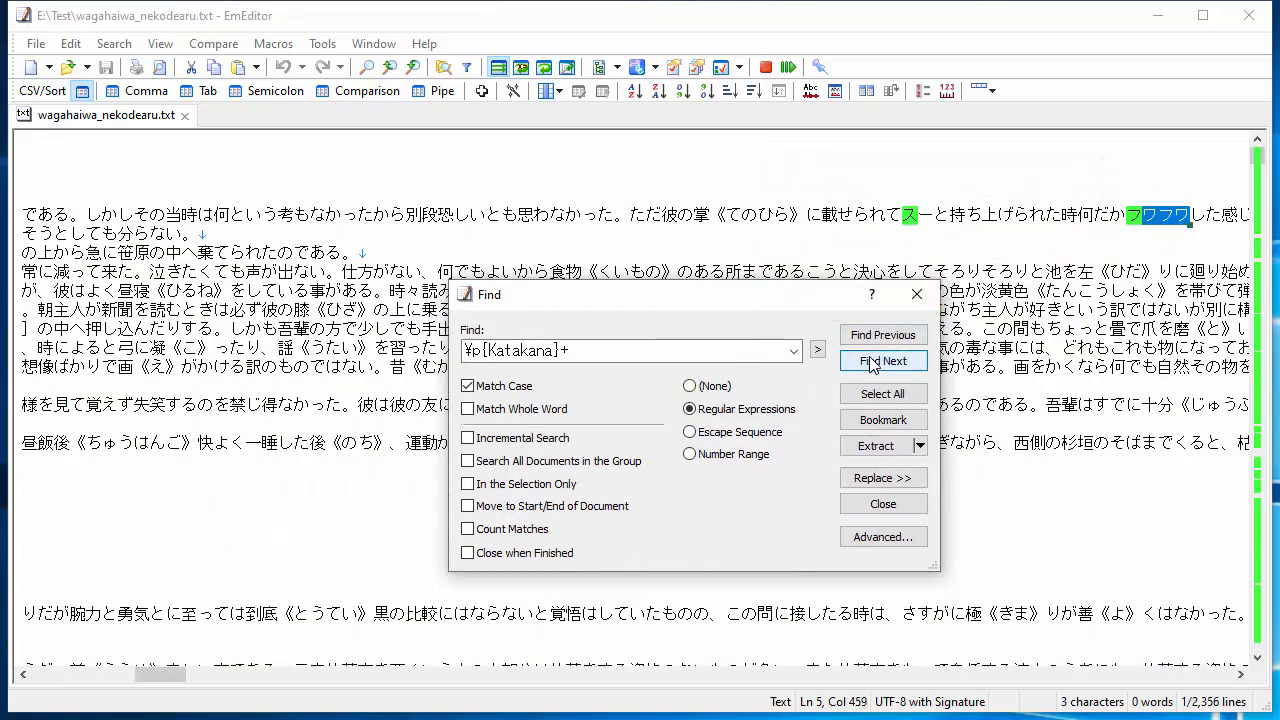
Step: Extract the frequent Katakana words into a new document, review the list, and close it without saving
left_click(886, 450)
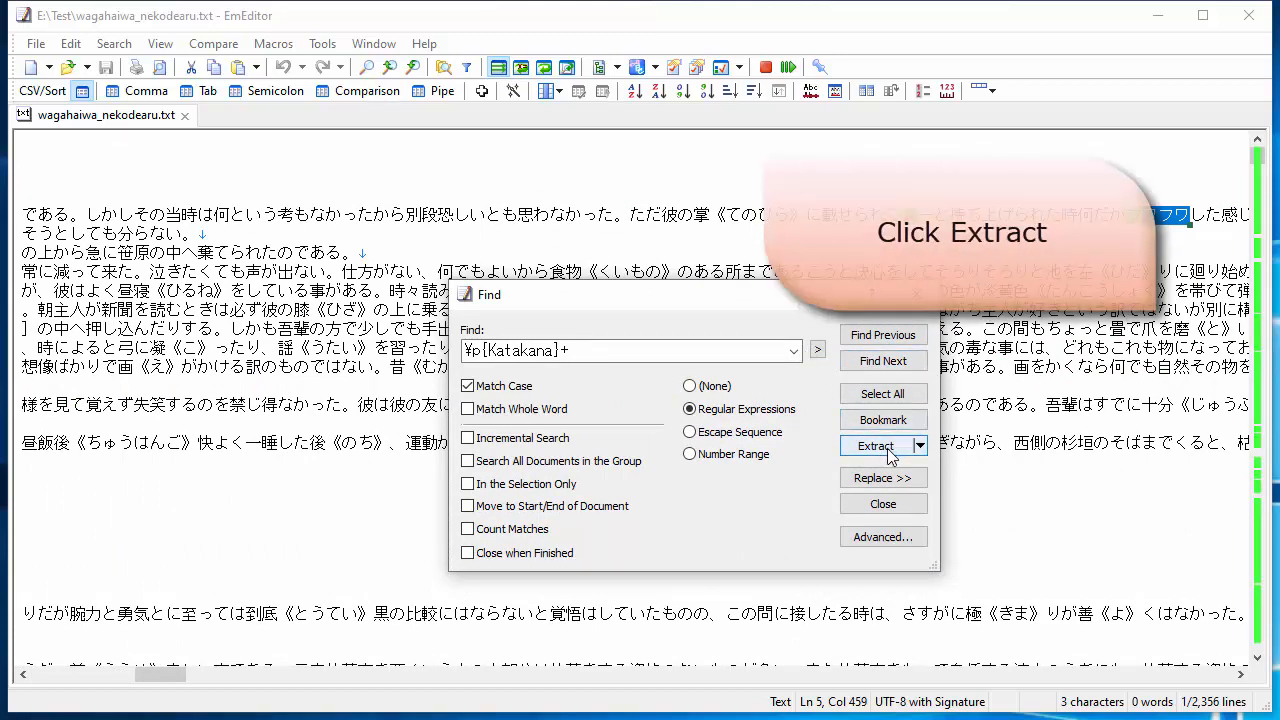
left_click(1262, 240)
mouse_move(1262, 240)
left_mouse_down()
mouse_move(1262, 636)
mouse_move(1262, 240)
left_mouse_up()
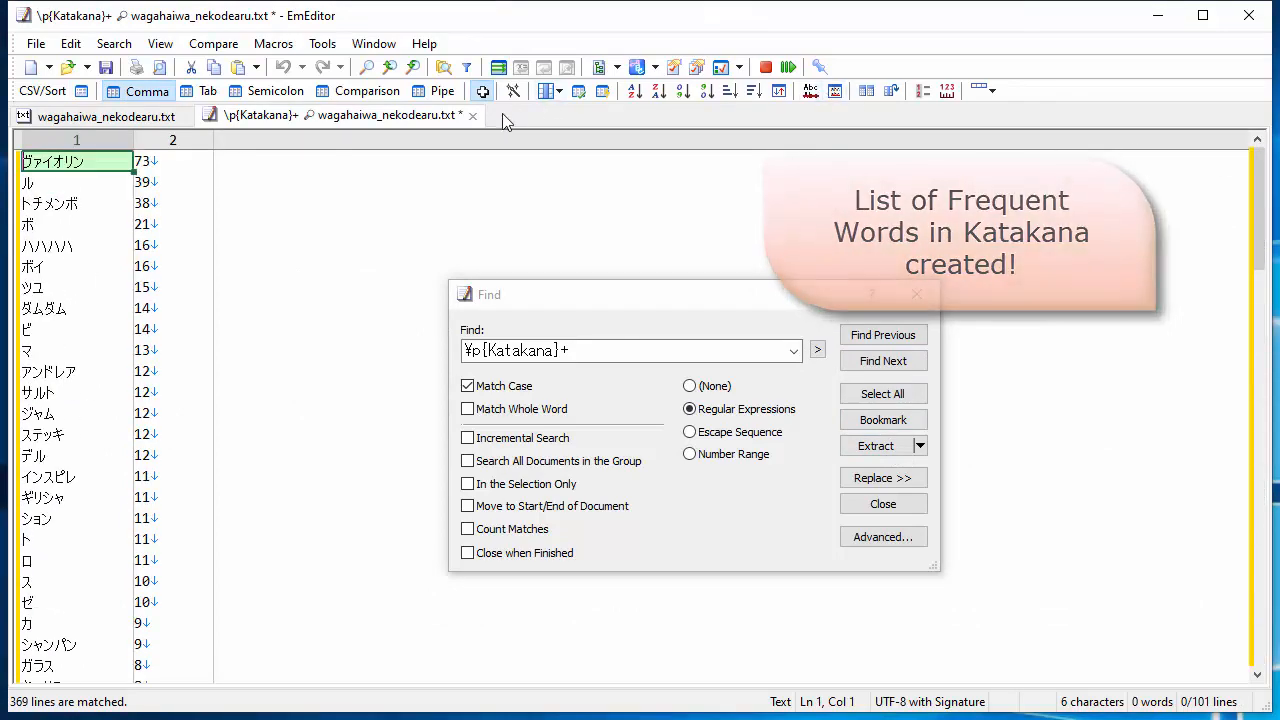
left_click(472, 115)
left_click(668, 378)
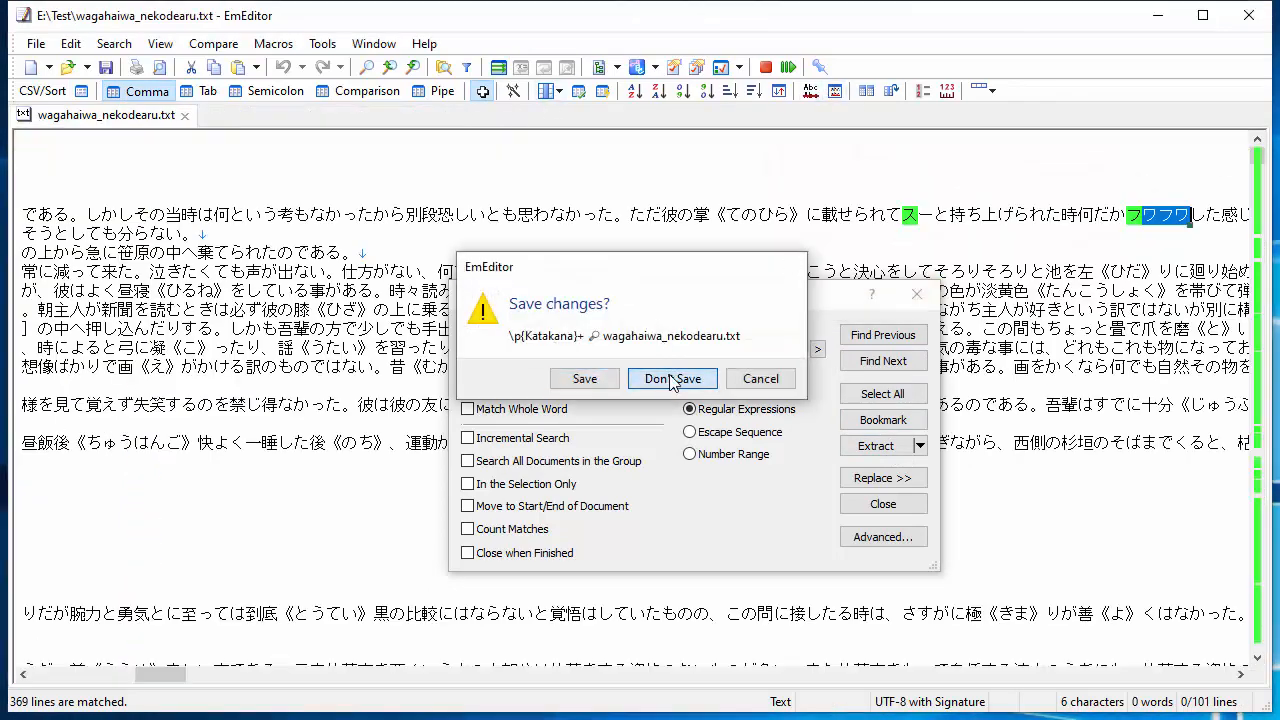
Step: Reuse the earlier expression \p{Han}+ to find words written only in Kanji, going through the first matches
left_click(793, 352)
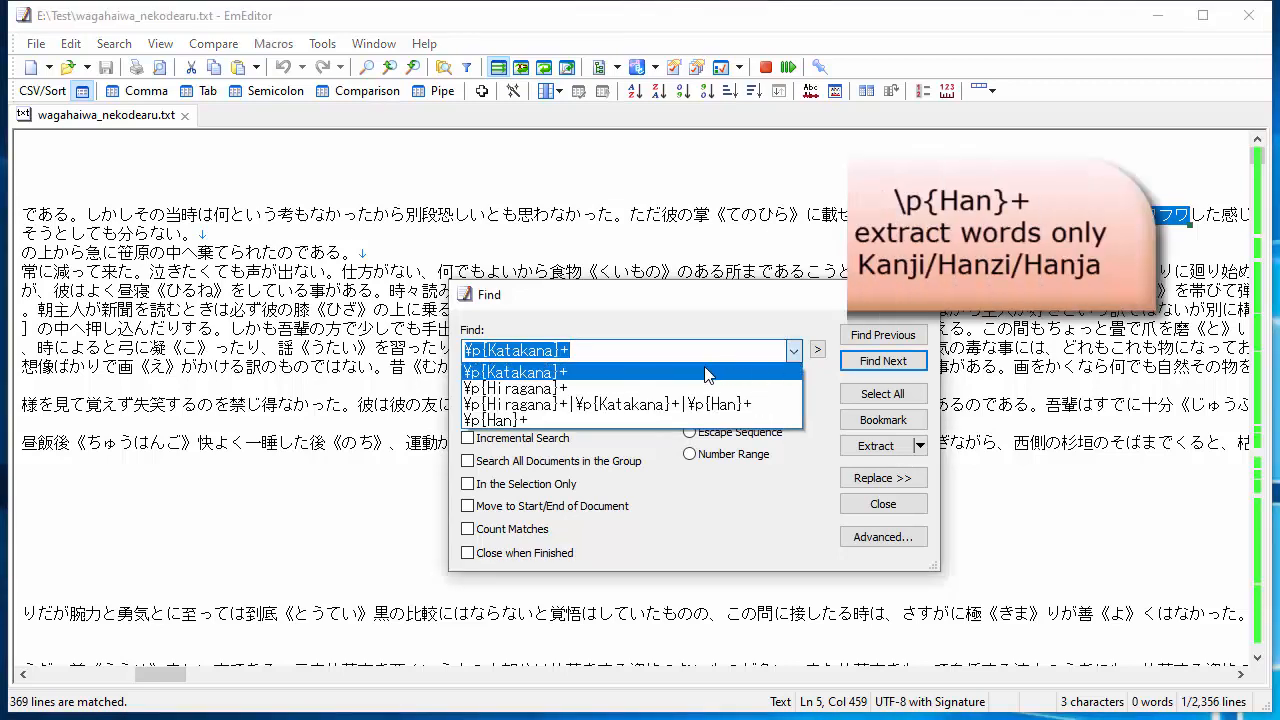
left_click(636, 421)
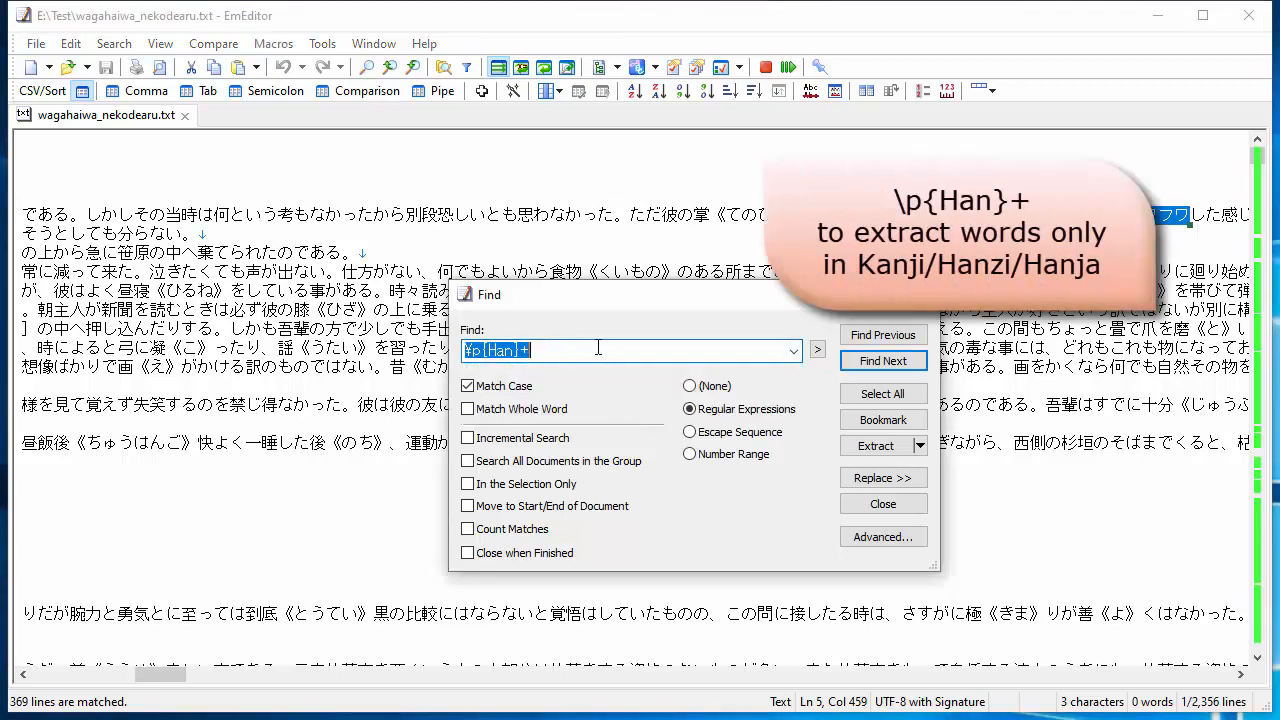
left_click(882, 361)
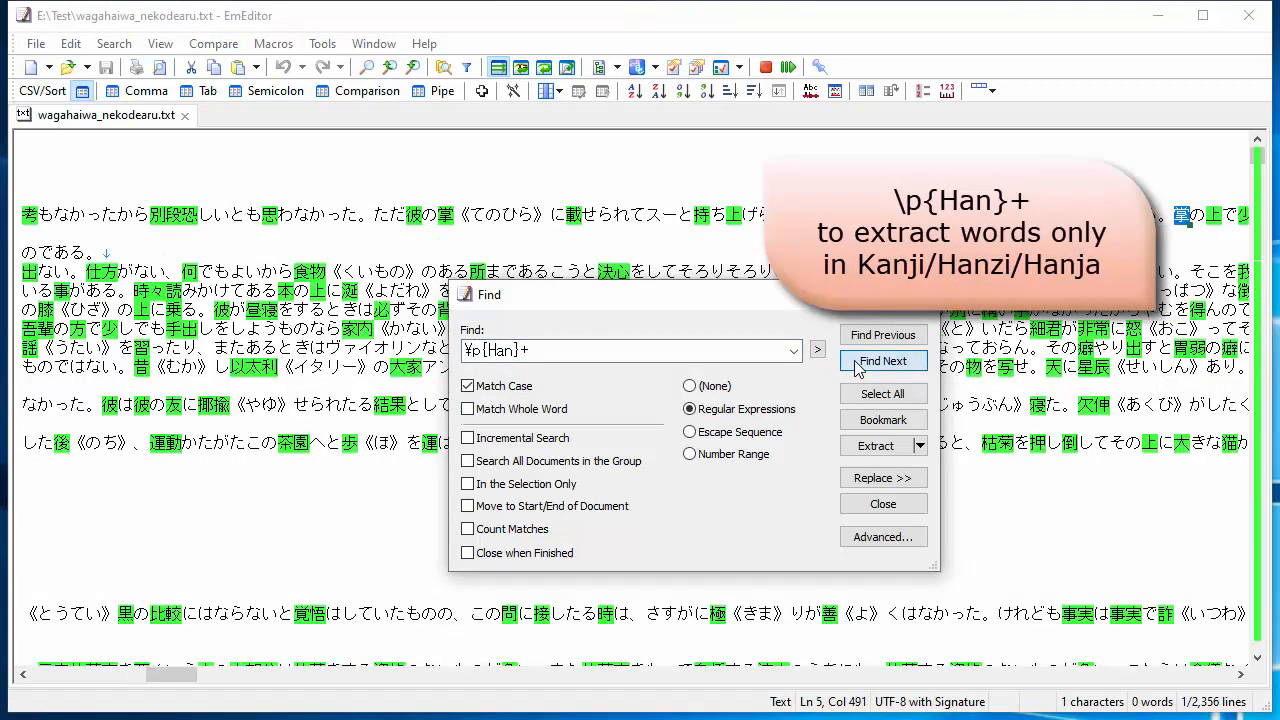
left_click(858, 362)
left_click(856, 362)
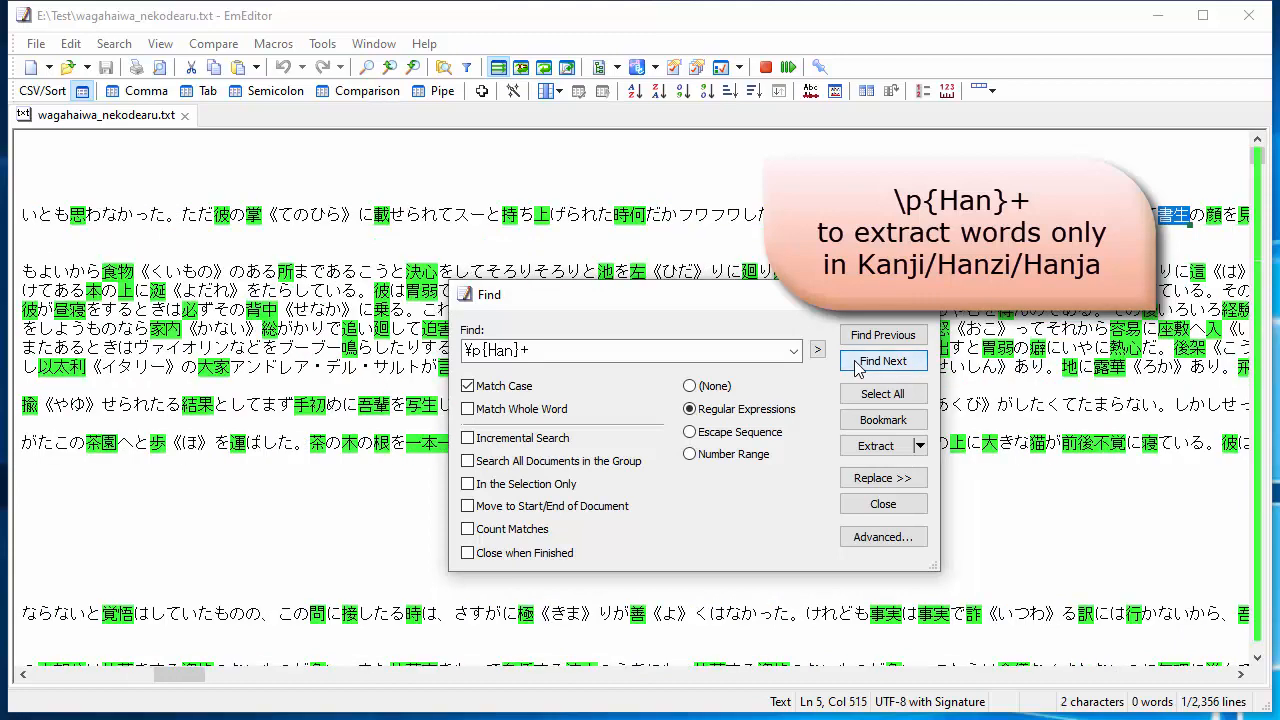
left_click(856, 362)
left_click(856, 362)
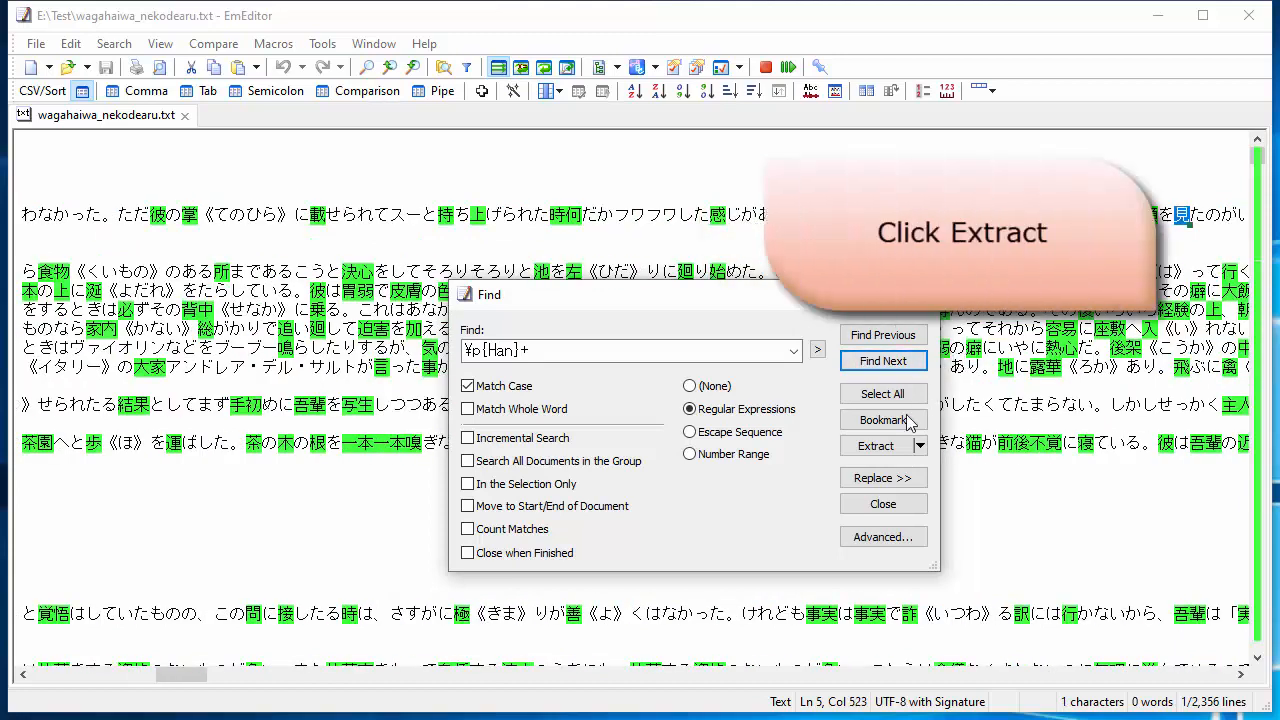
Step: Extract the frequent Kanji words into a new document, review the list, and close it without saving
left_click(901, 445)
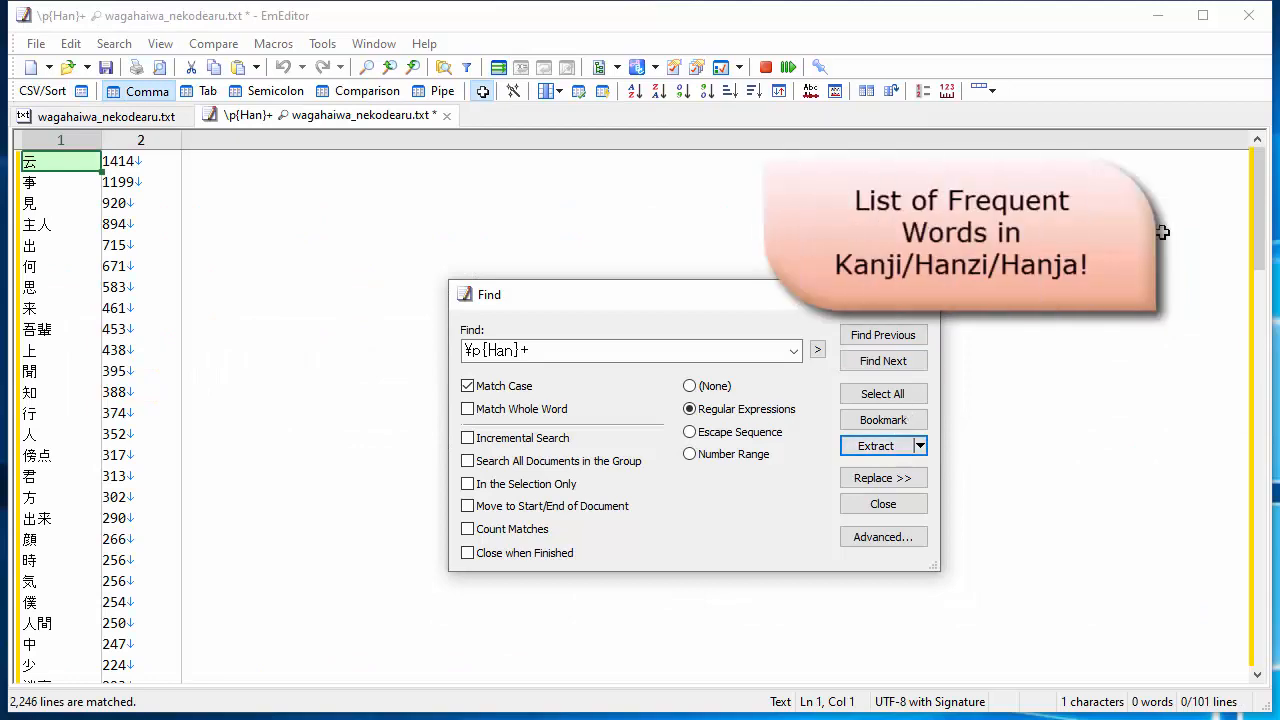
mouse_move(1257, 196)
left_mouse_down()
mouse_move(1259, 645)
mouse_move(1261, 210)
left_mouse_up()
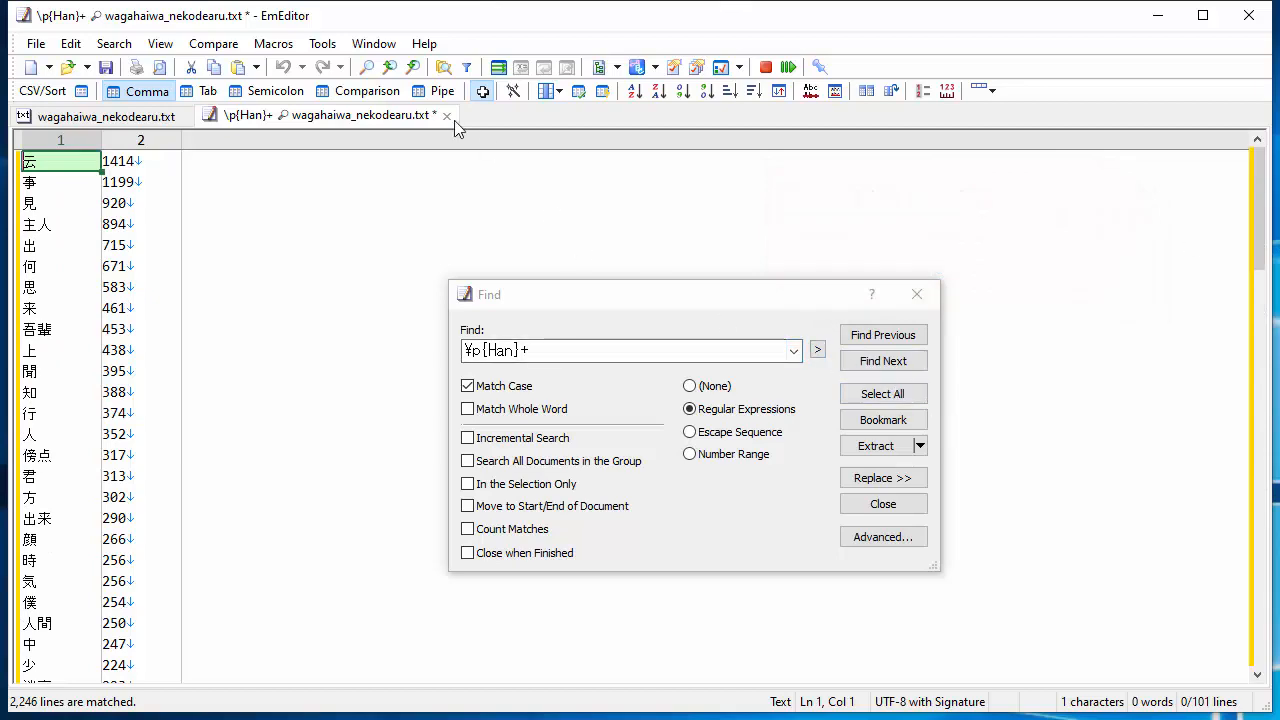
left_click(448, 116)
left_click(751, 377)
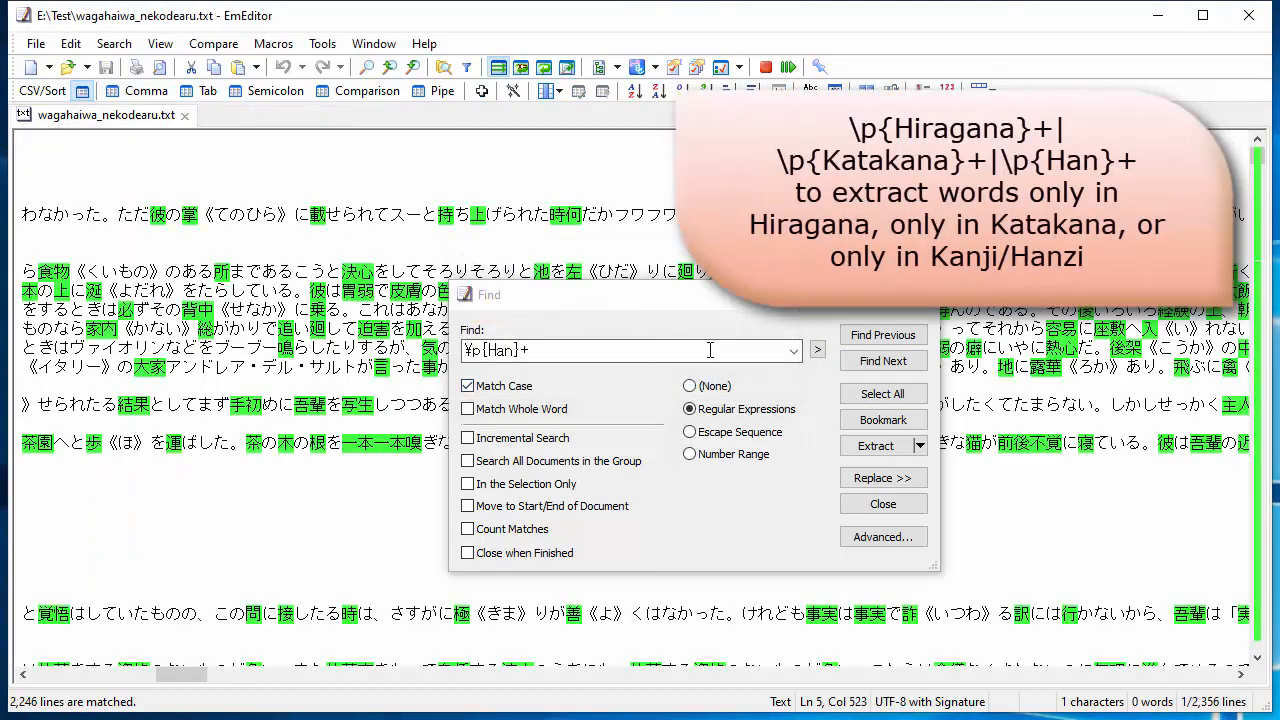
Step: Extract frequent words written in a single script into a new document, reusing the earlier expression \p{Hiragana}+|\p{Katakana}+|\p{Han}+
left_click(797, 352)
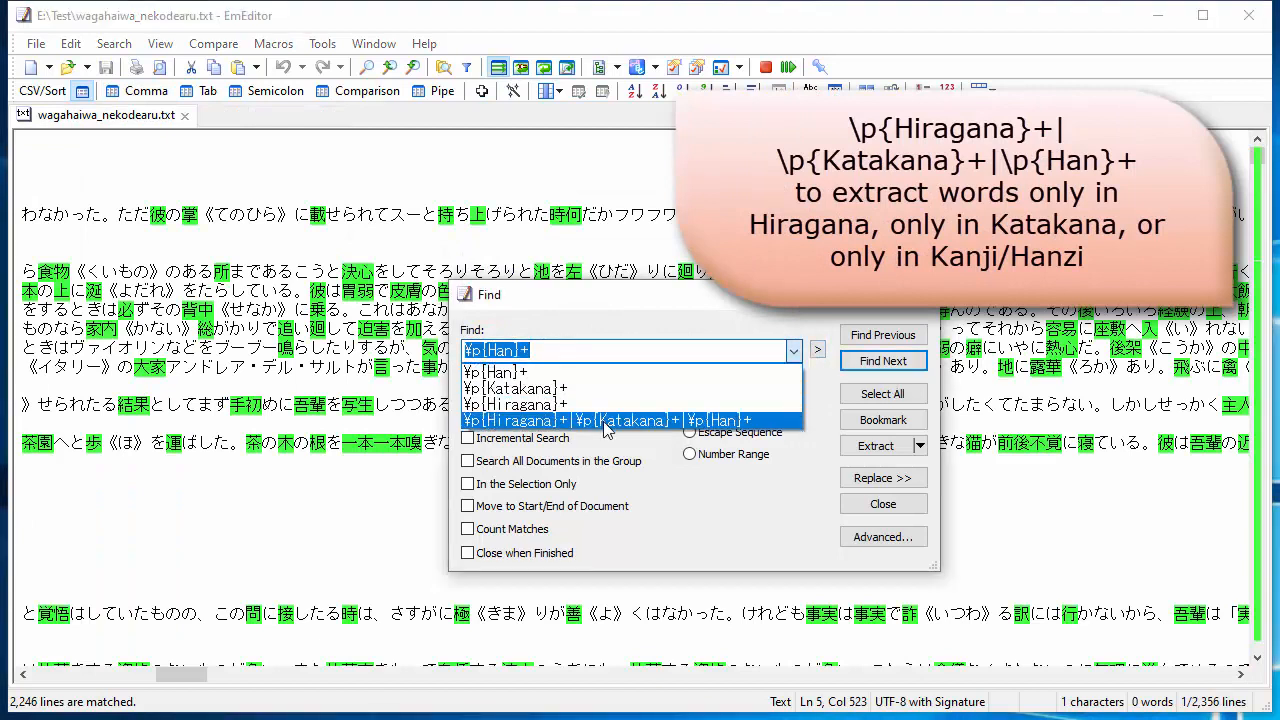
left_click(605, 428)
left_click(774, 350)
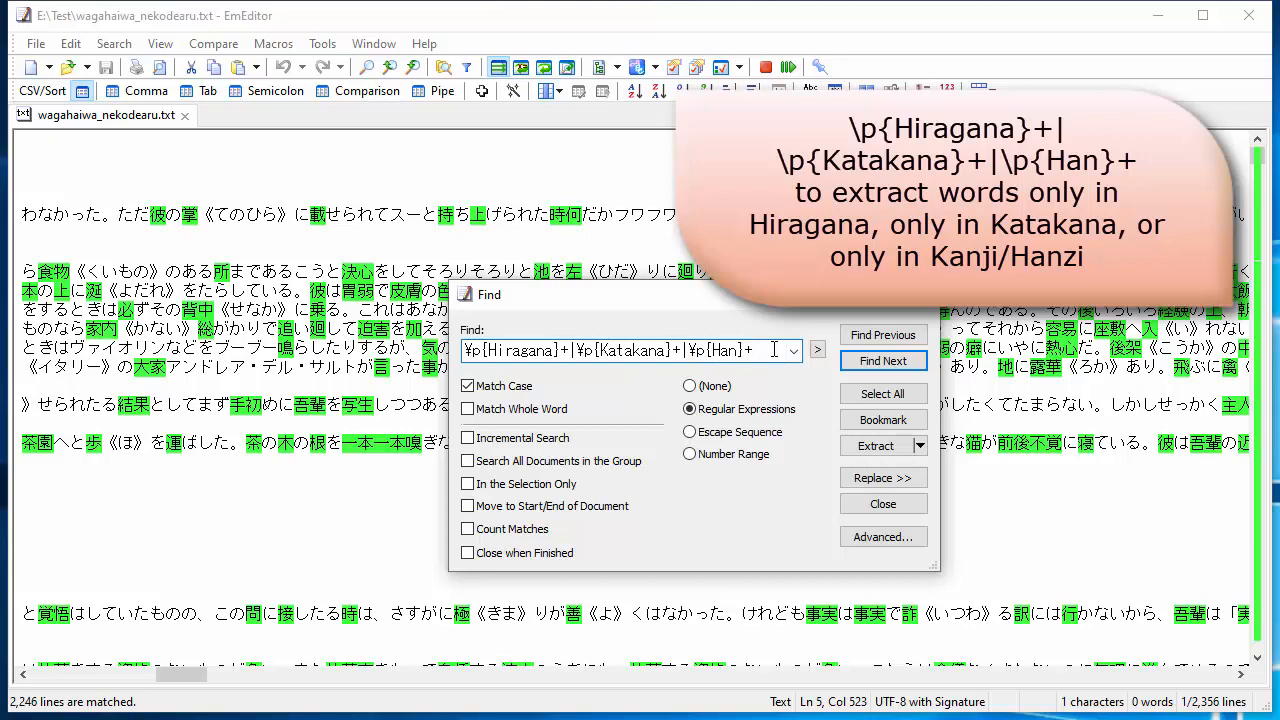
left_click(876, 446)
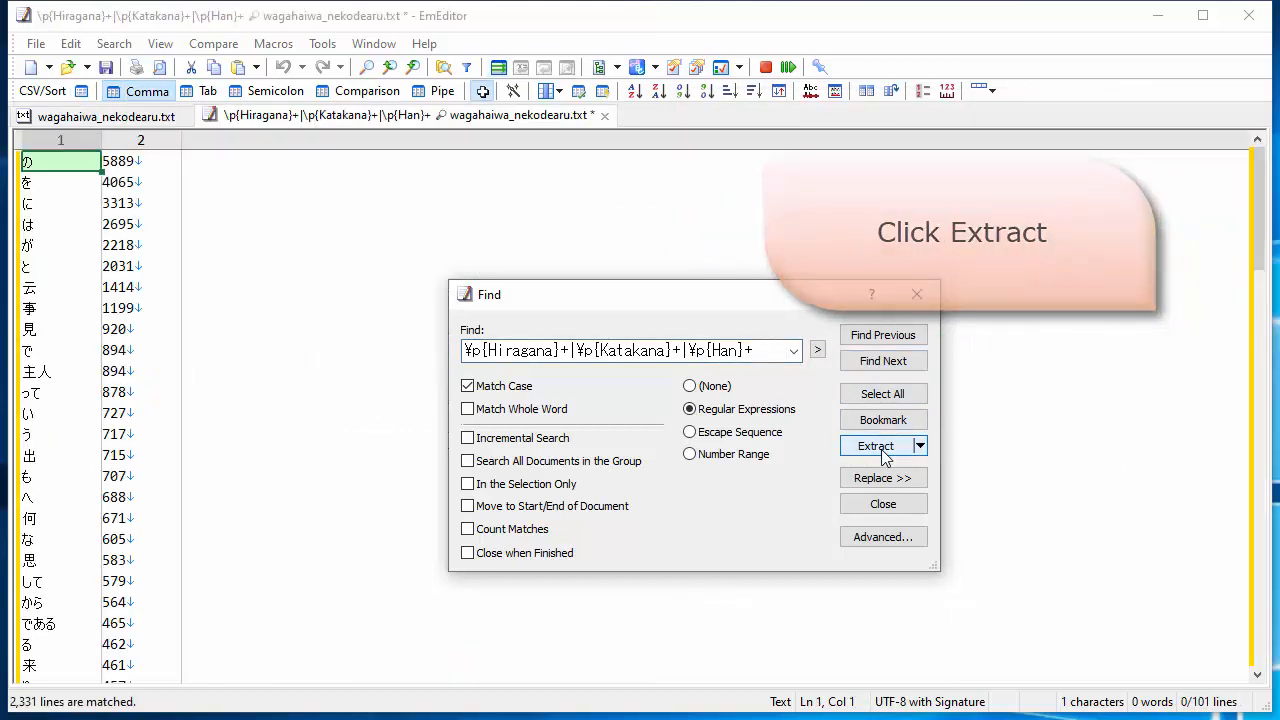
Step: Review the combined Hiragana, Katakana and Kanji word list and close it without saving
mouse_move(1264, 172)
left_mouse_down()
mouse_move(1240, 595)
mouse_move(1266, 173)
left_mouse_up()
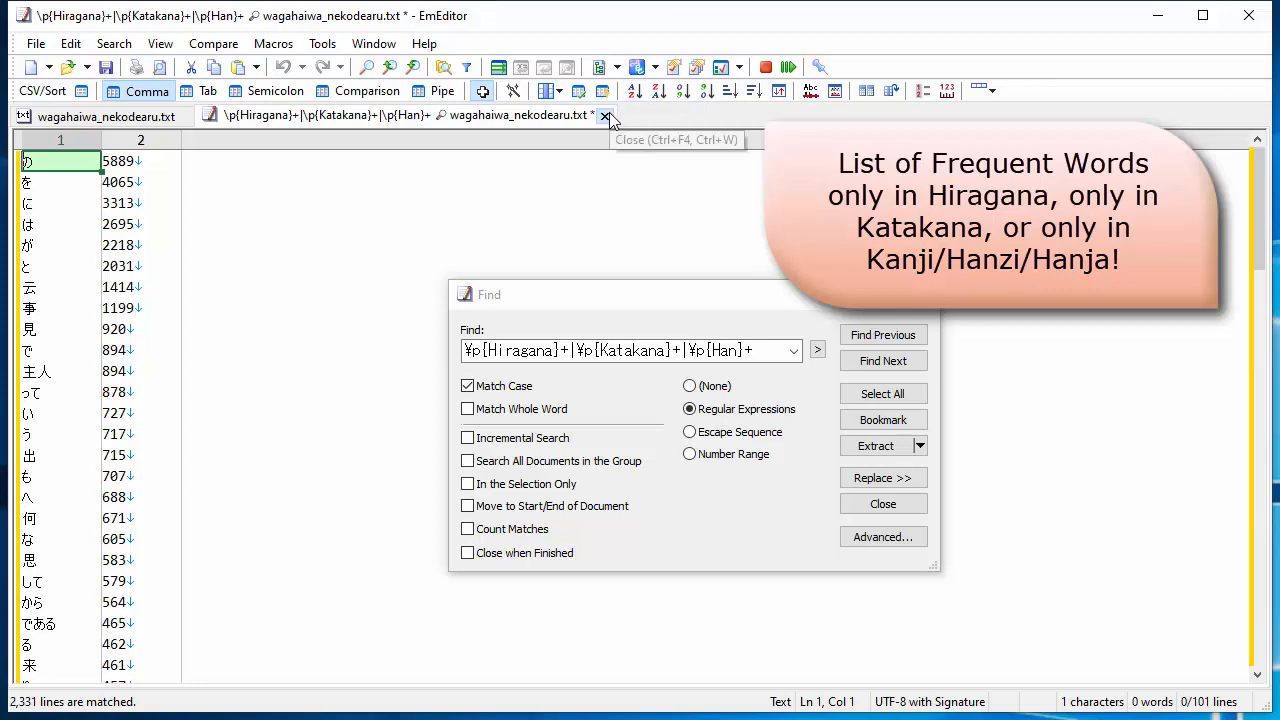
left_click(605, 115)
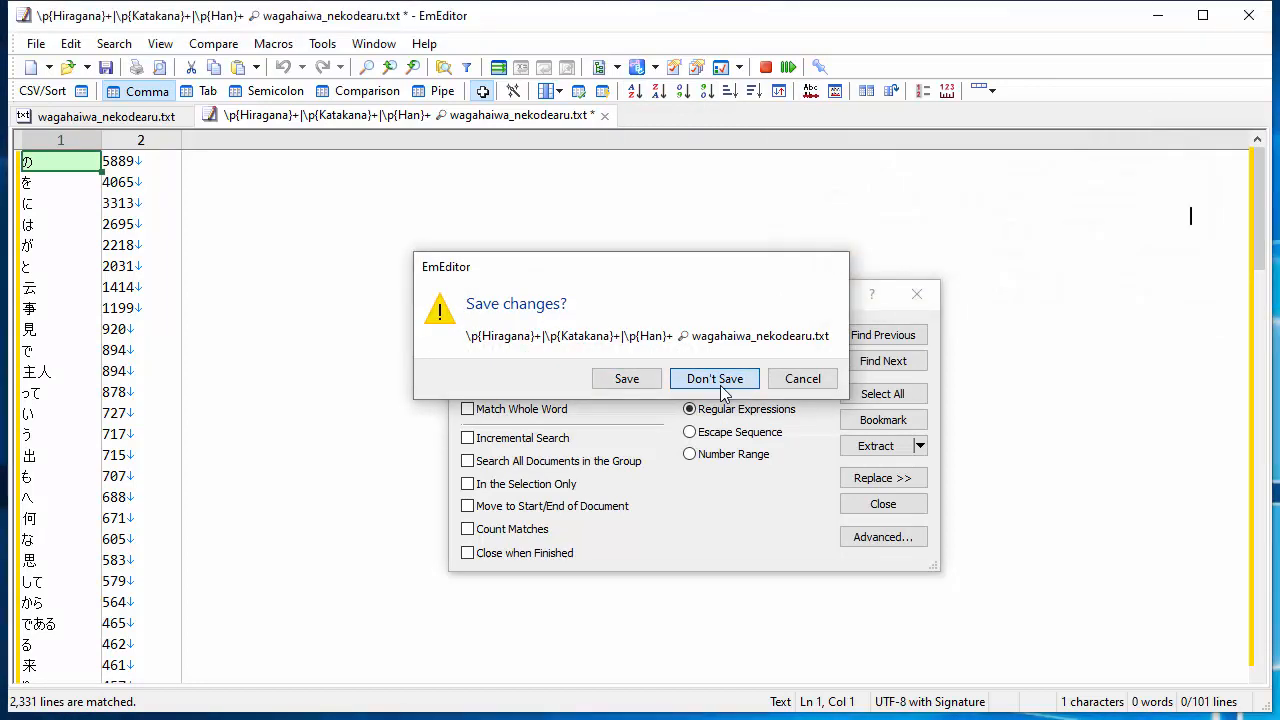
left_click(720, 385)
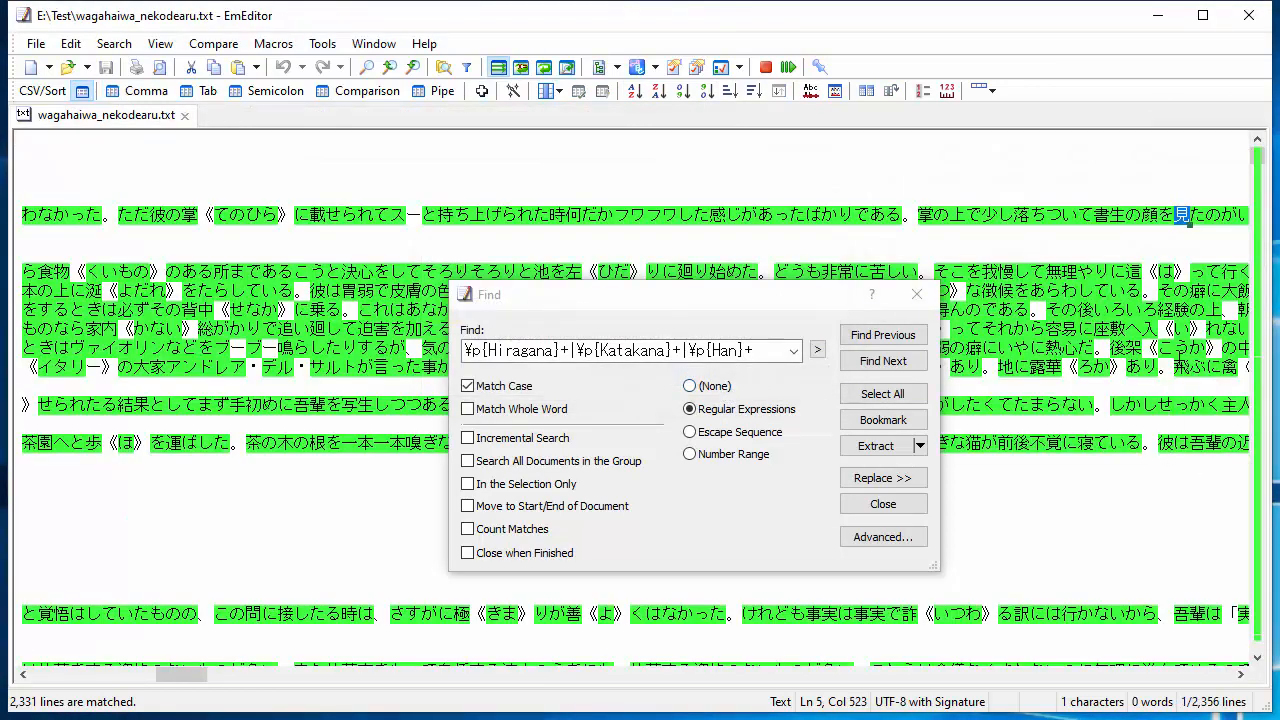